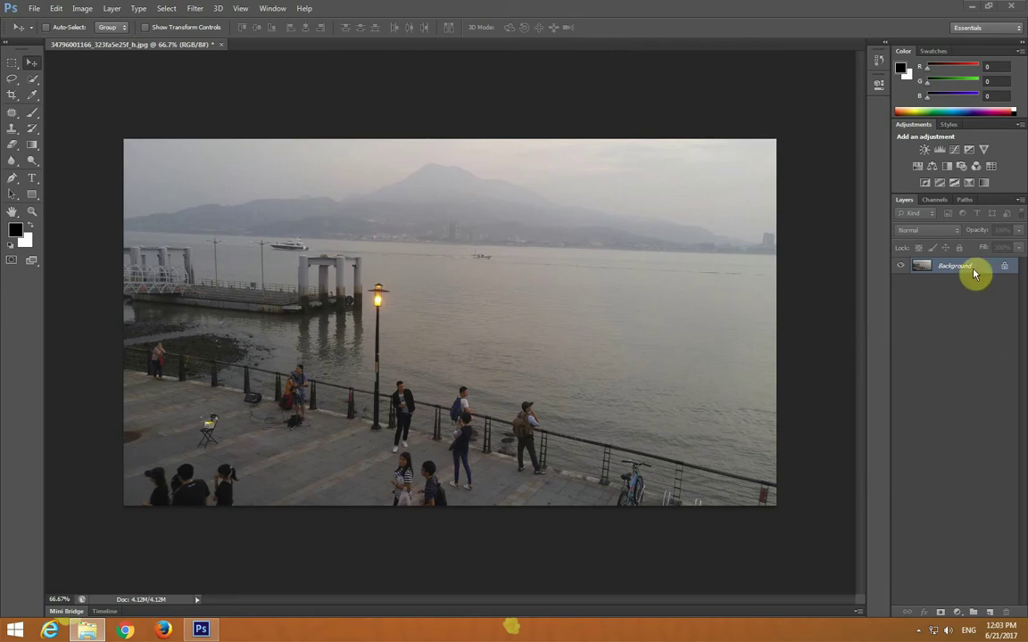
Duplicate the Background photo as Layer 1 and bring up the Image menu's adjustments.
key(ctrl+j)
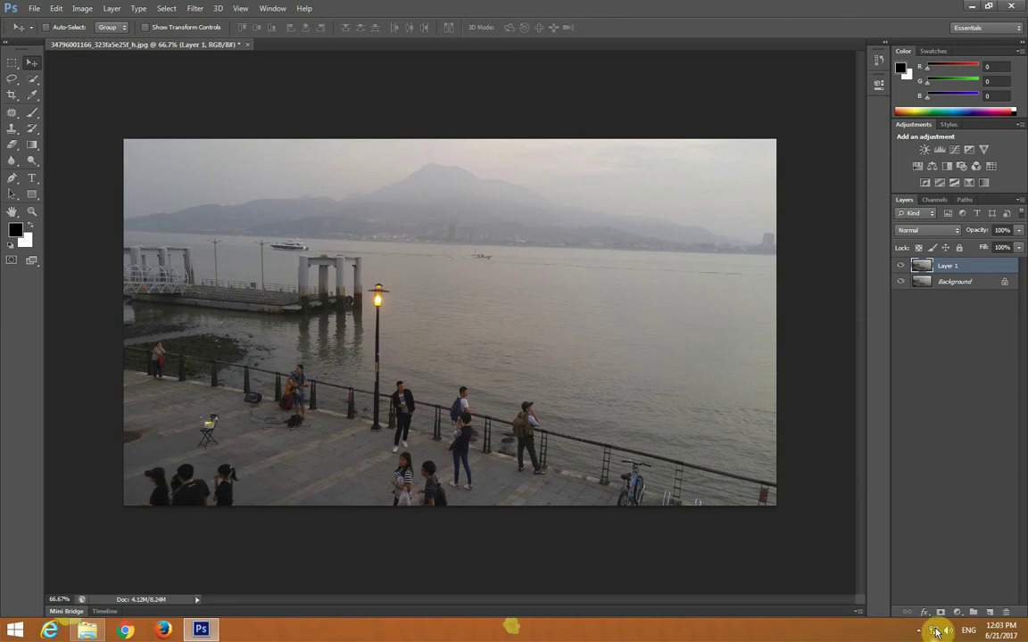
click(82, 9)
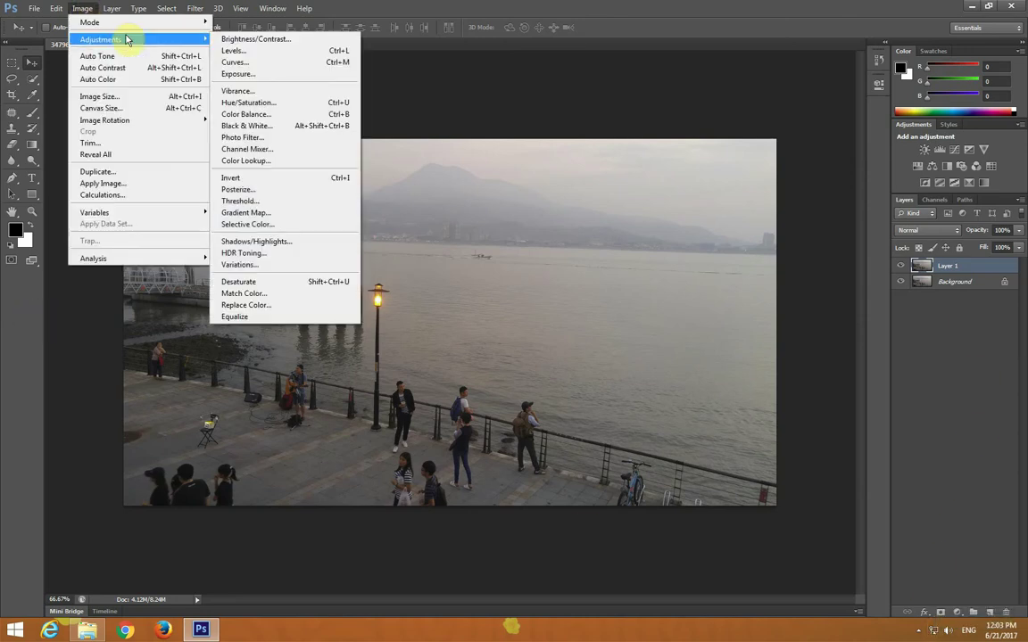
mouse_move(101, 39)
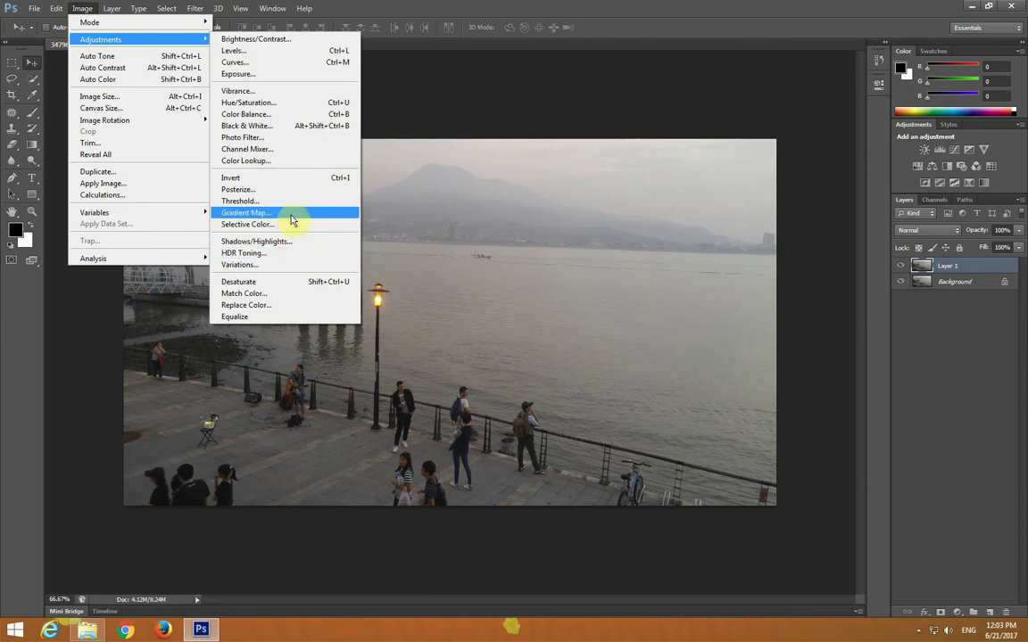
Start a Gradient Map on Layer 1 and select its black stop in the Gradient Editor.
click(292, 220)
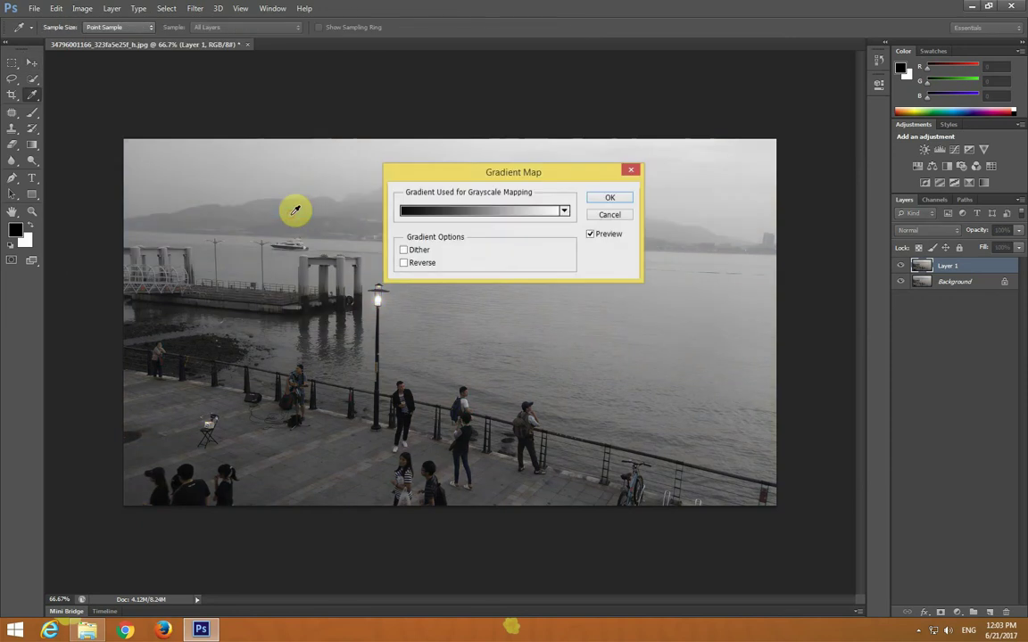
mouse_move(491, 177)
mouse_down()
mouse_move(585, 152)
mouse_move(737, 62)
mouse_up()
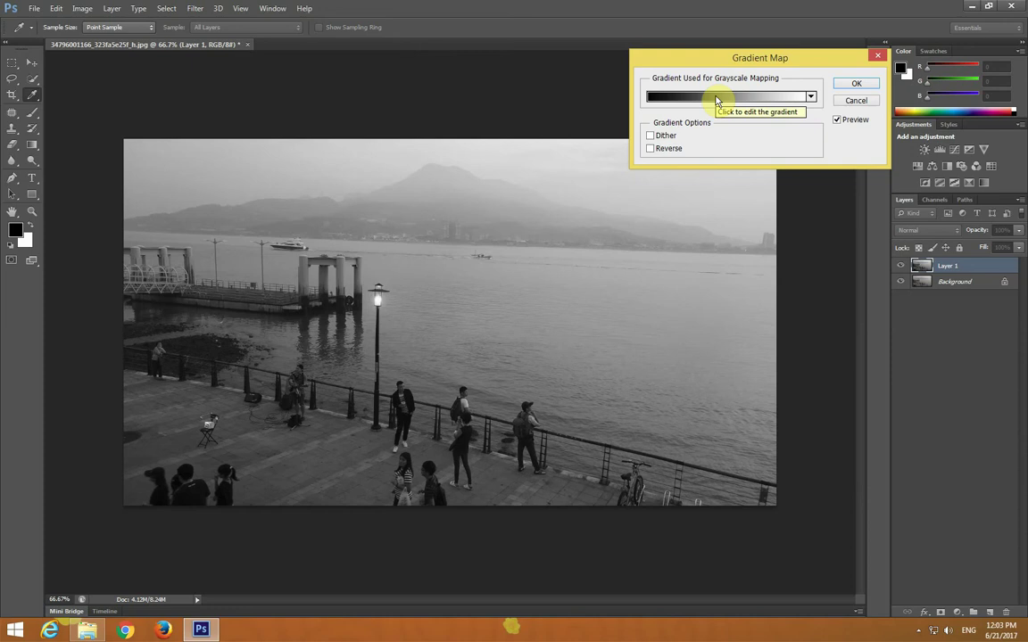
click(717, 101)
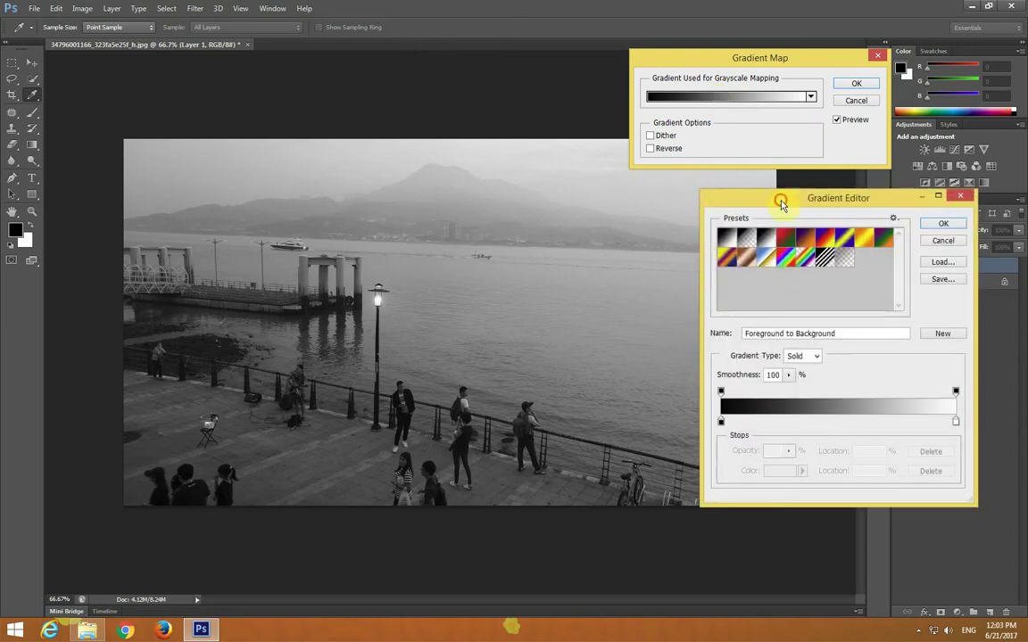
drag(764, 202, 761, 198)
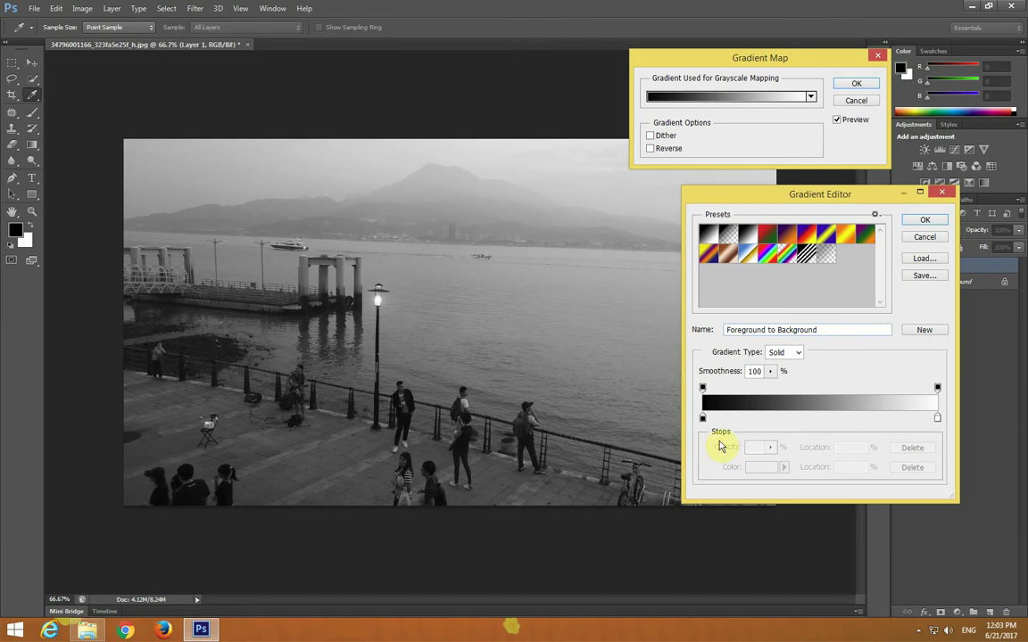
click(703, 418)
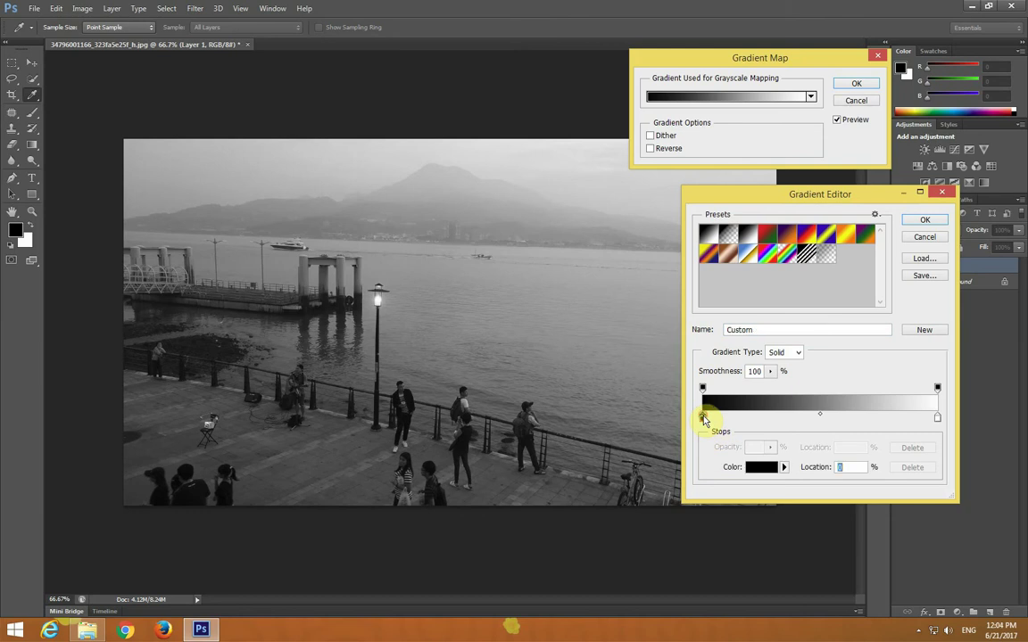
Set the gradient's dark stop colour to deep brown #1b0d00.
click(766, 467)
drag(648, 92, 677, 124)
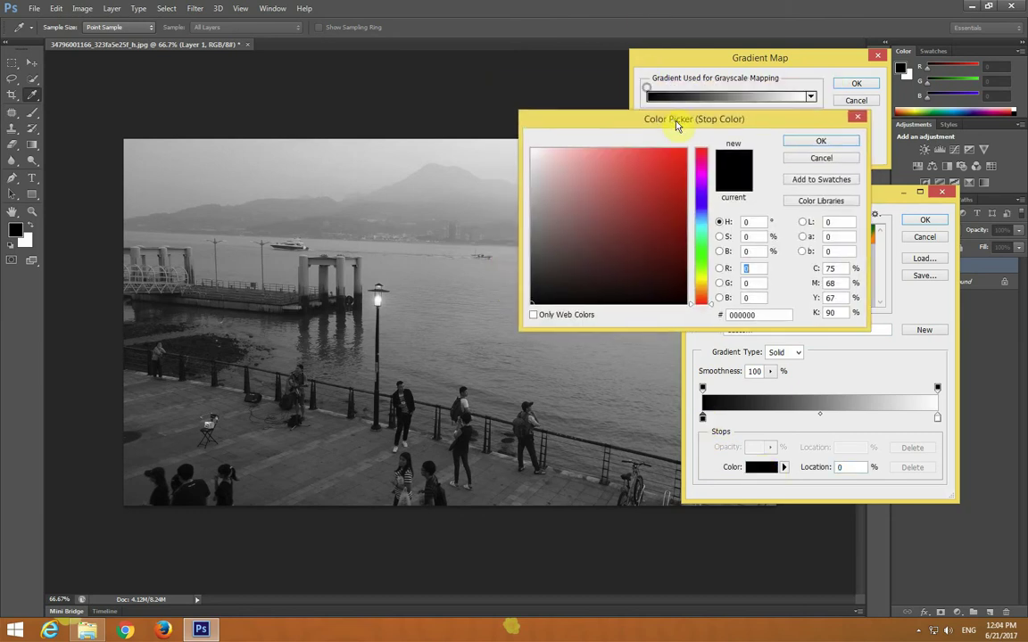
click(705, 294)
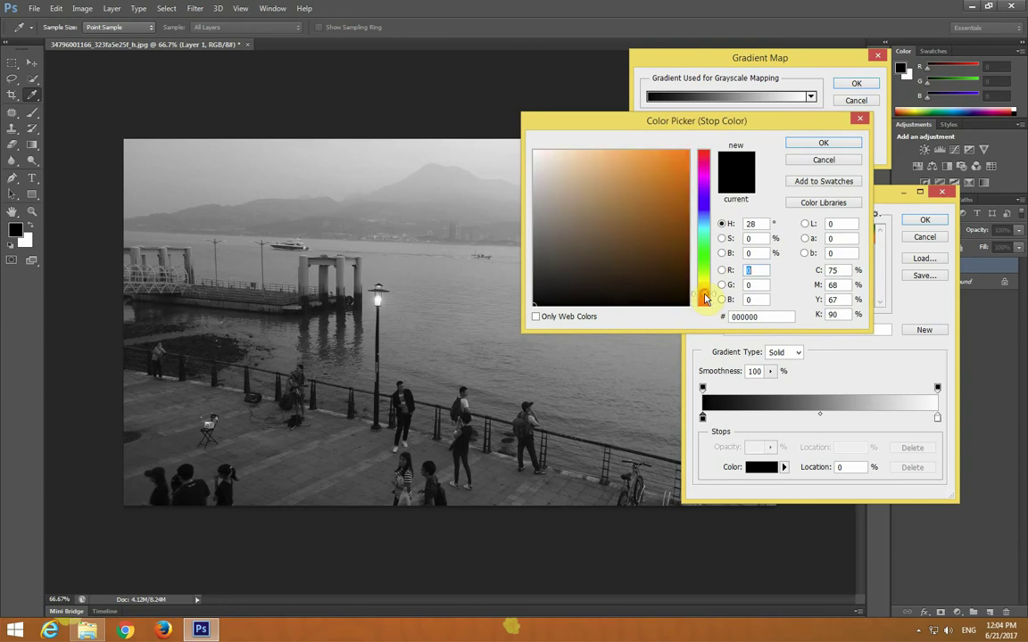
click(684, 288)
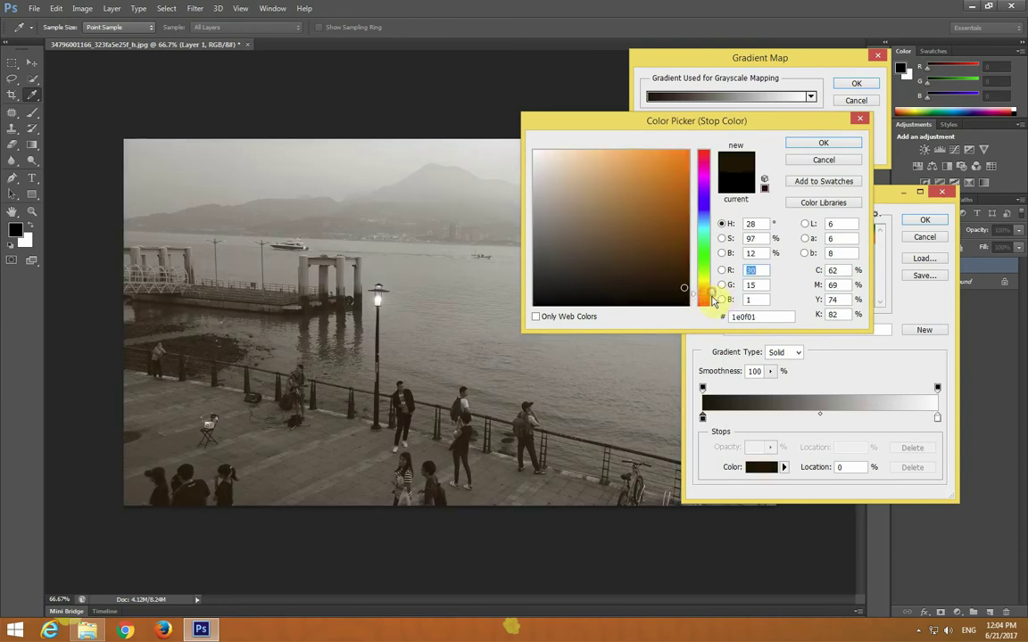
drag(714, 296, 714, 302)
drag(714, 302, 688, 291)
key(Down)
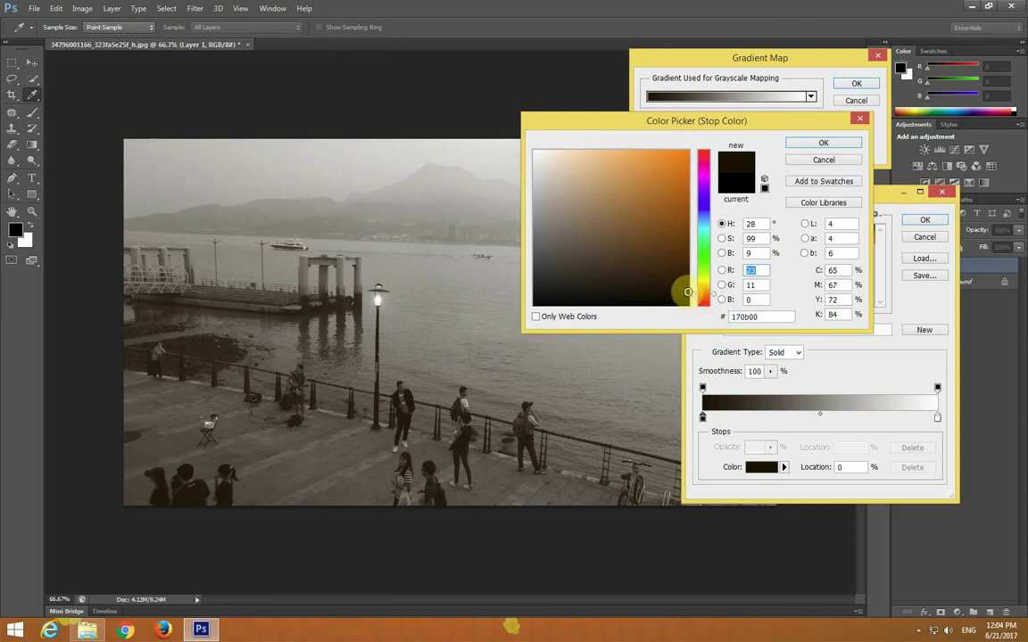
click(687, 294)
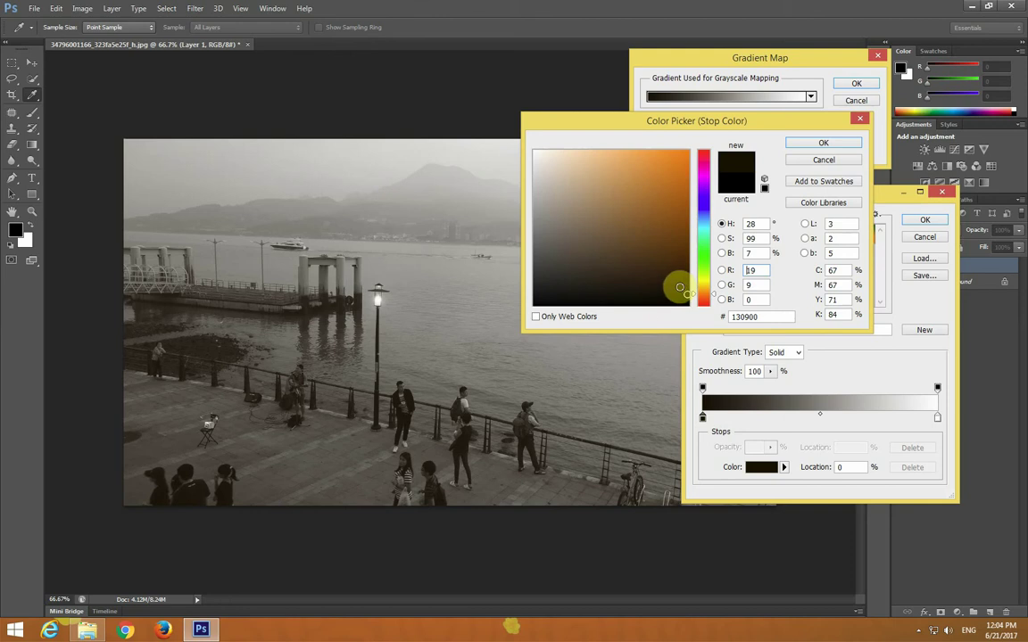
click(684, 276)
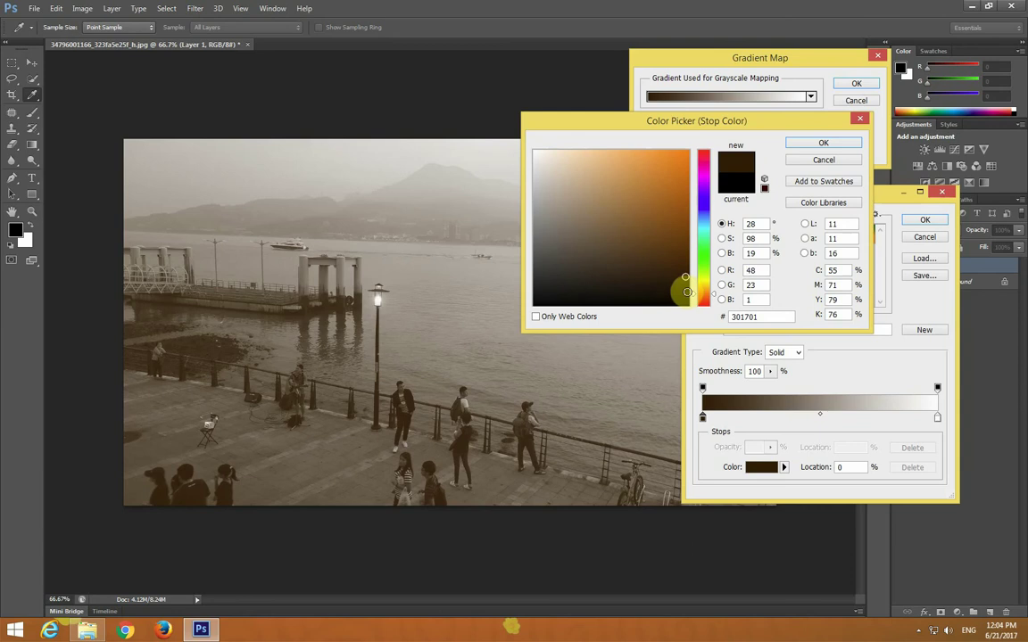
click(687, 290)
click(688, 289)
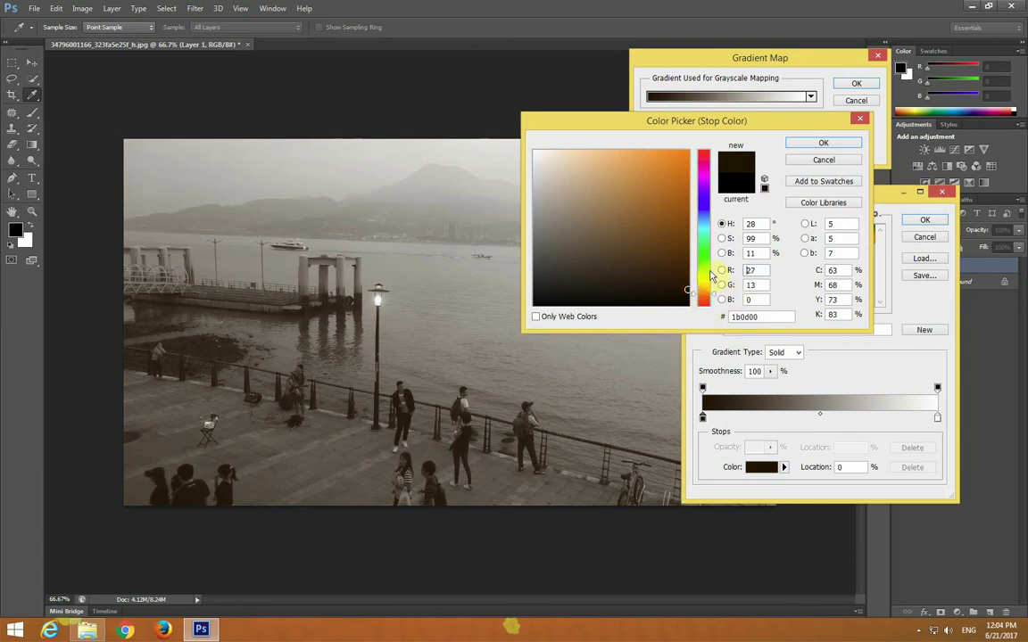
click(824, 143)
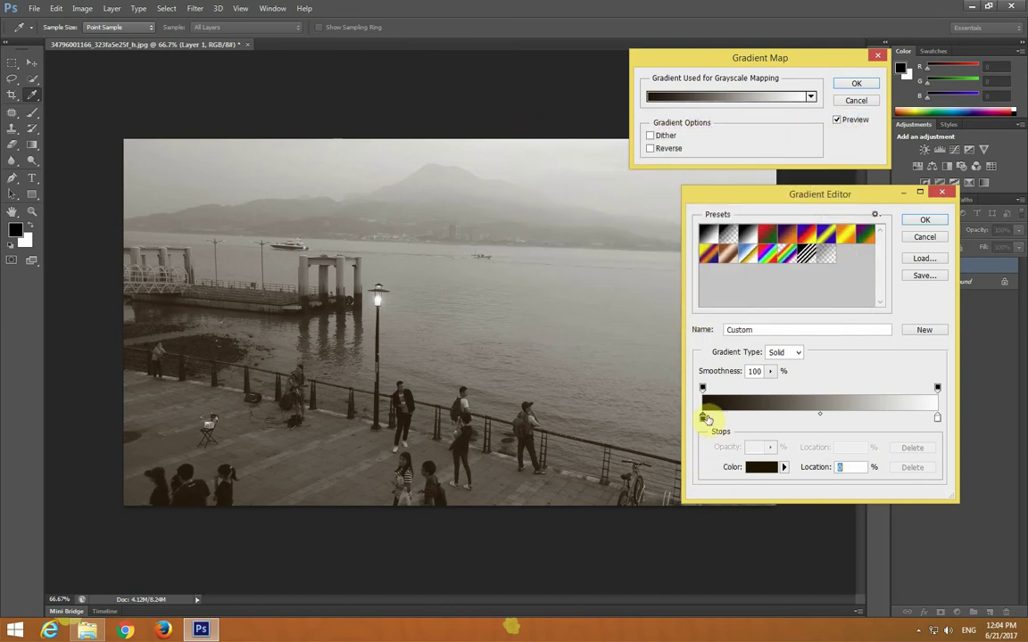
Move the dark stop to 3%, keep the light stop at 100%, and apply the sepia gradient map.
mouse_move(703, 416)
mouse_down()
mouse_move(718, 427)
mouse_move(711, 421)
mouse_up()
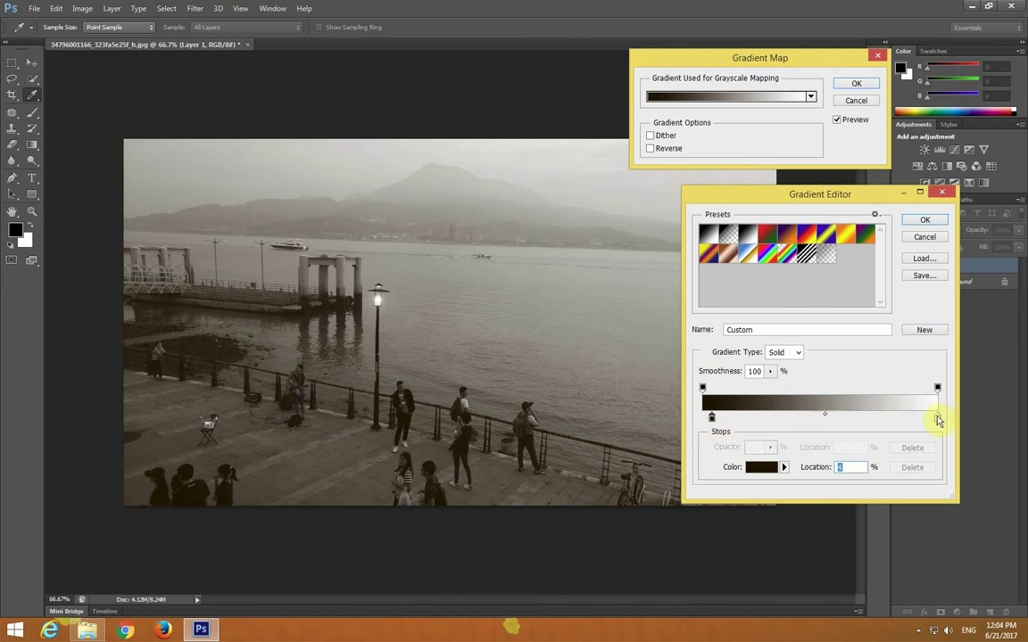
drag(937, 417, 911, 420)
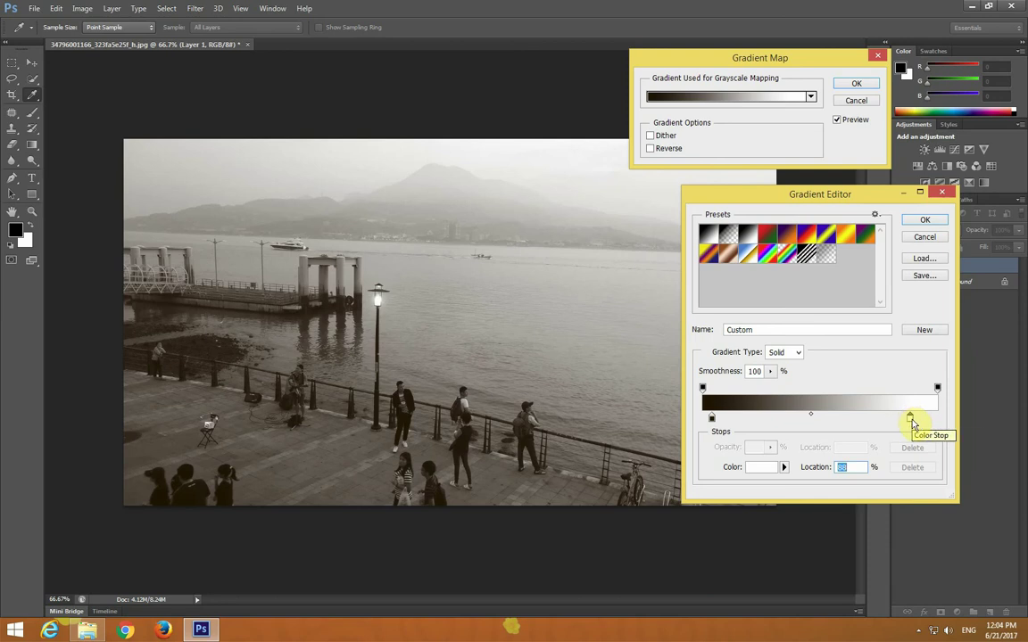
drag(917, 419, 938, 418)
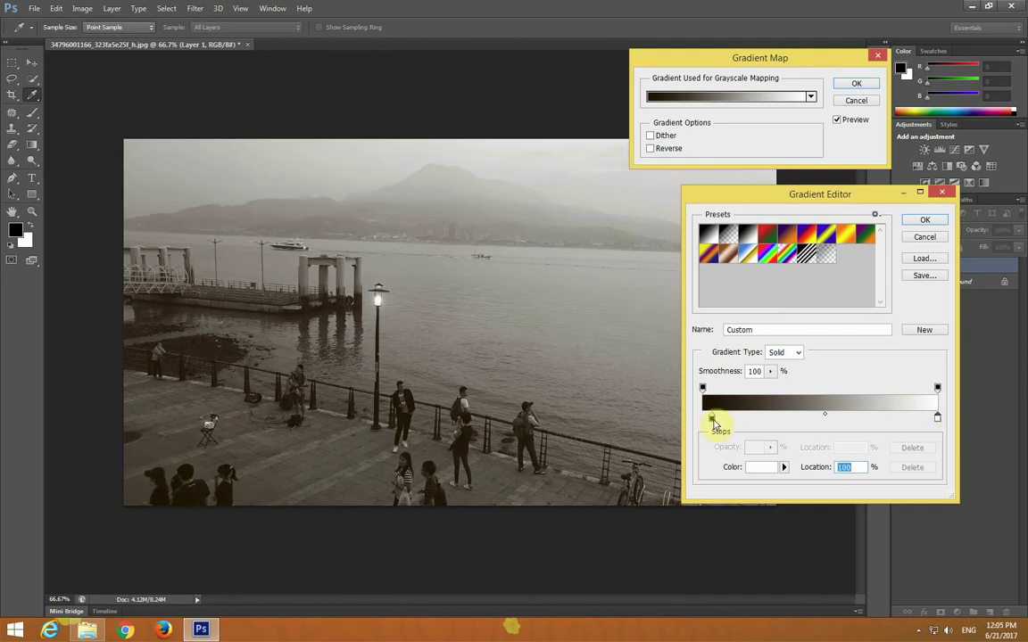
click(712, 419)
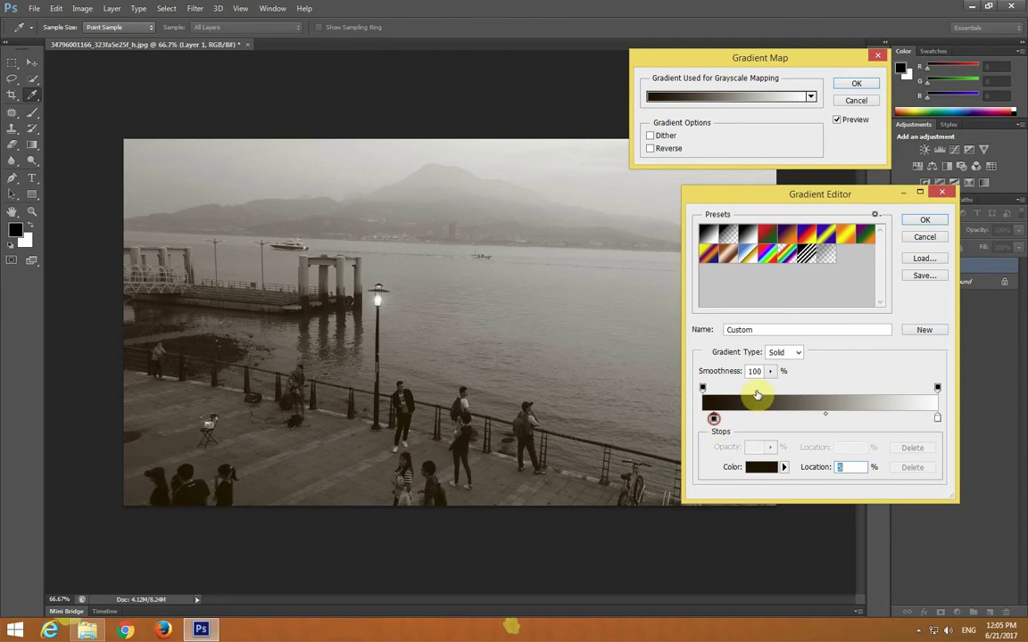
click(920, 222)
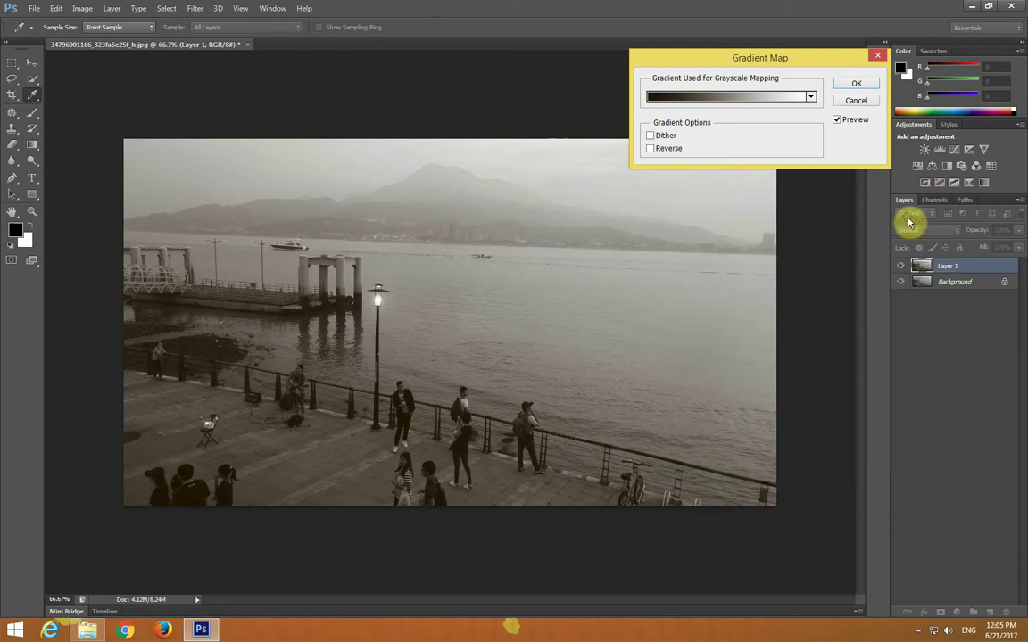
click(839, 86)
key(v)
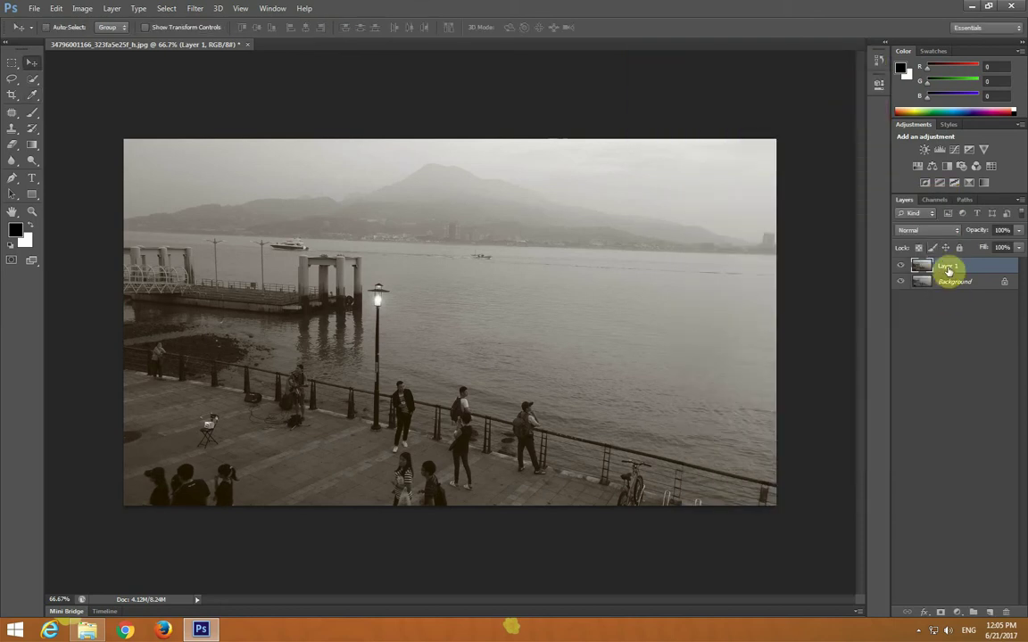
Compare the sepia layer on and off, then rename it 'ảnh đơn màu'.
click(900, 267)
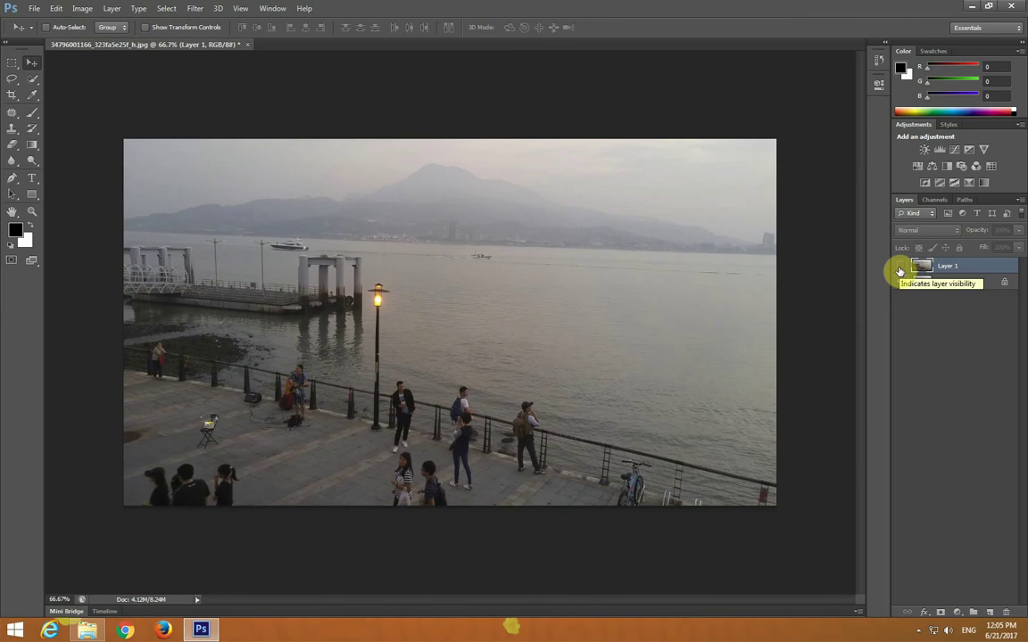
click(900, 268)
double_click(946, 267)
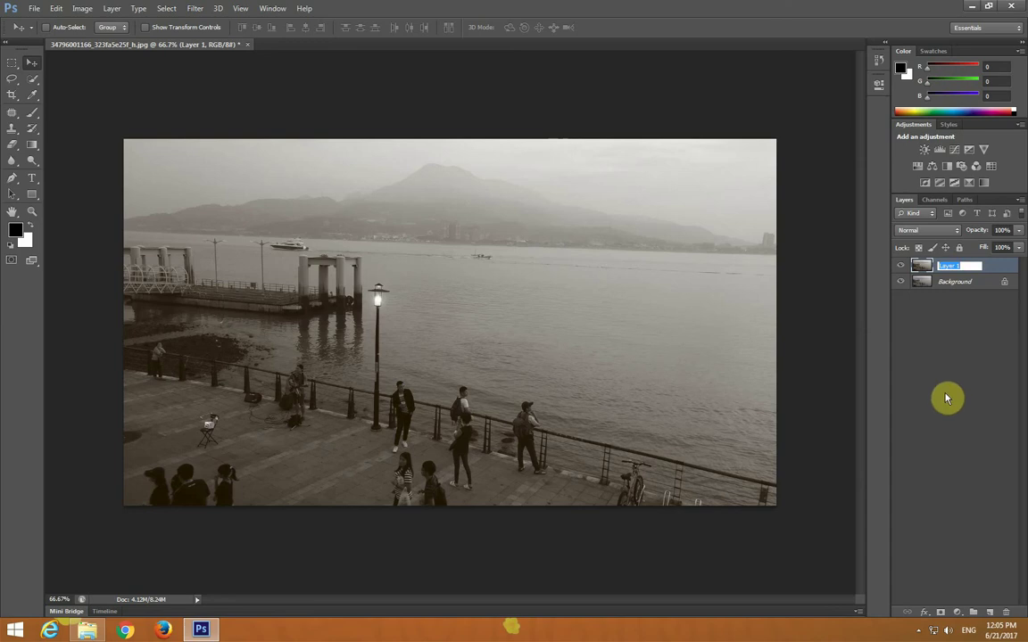
text(ảnh đ)
text(ơn màu)
click(956, 266)
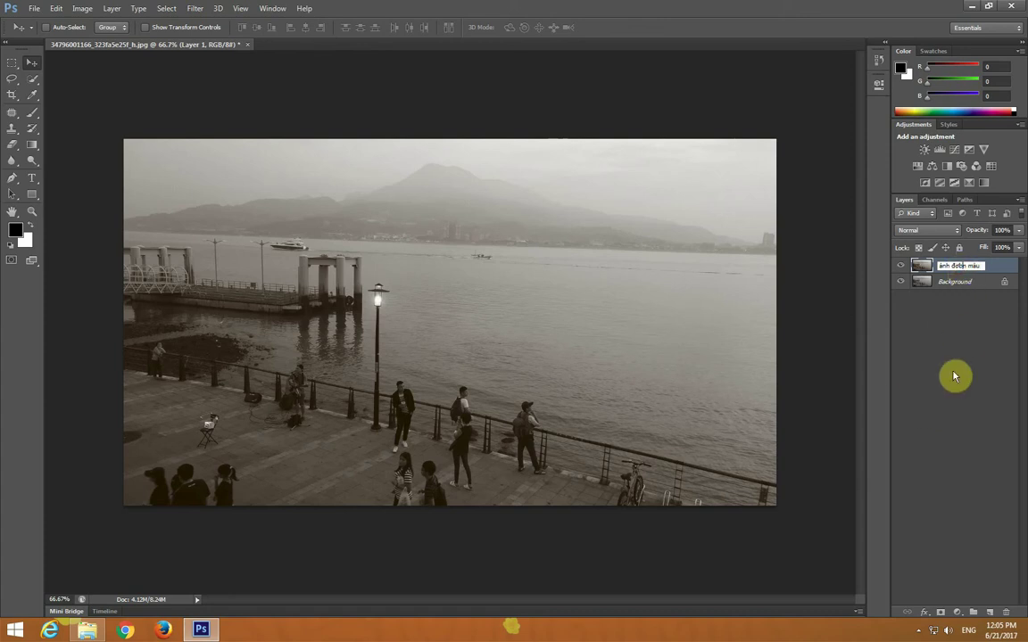
key(BackSpace)
key(Return)
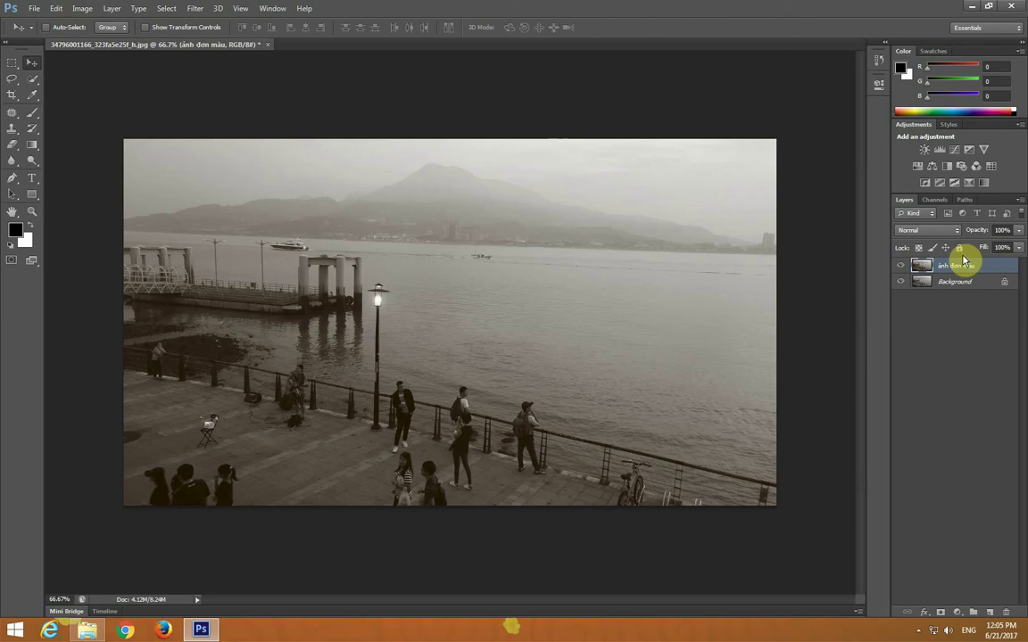
Set the 'ảnh đơn màu' layer to Overlay blending and toggle it to compare.
click(918, 232)
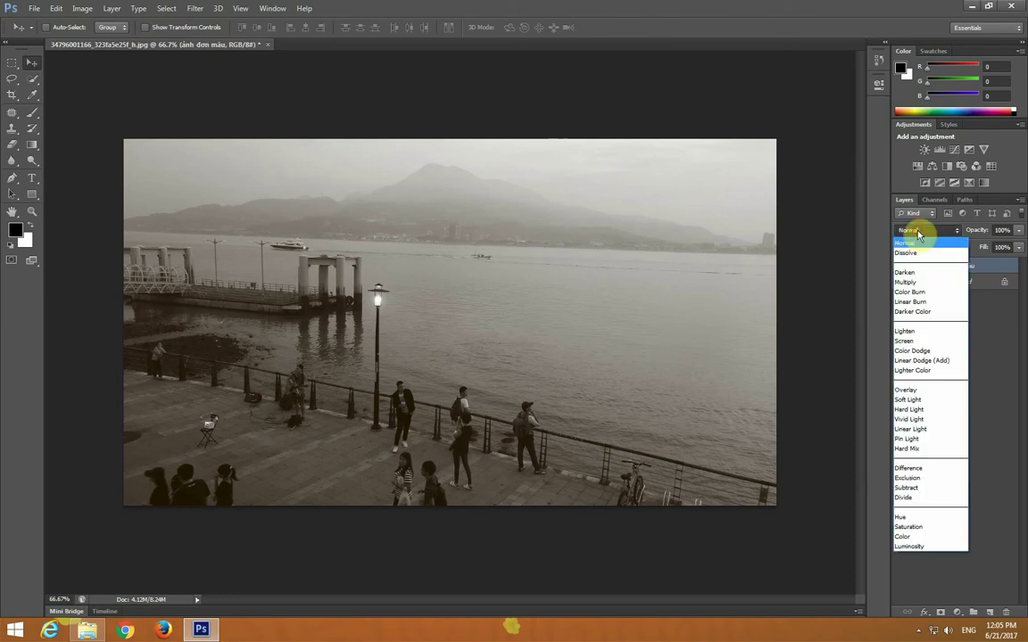
click(926, 391)
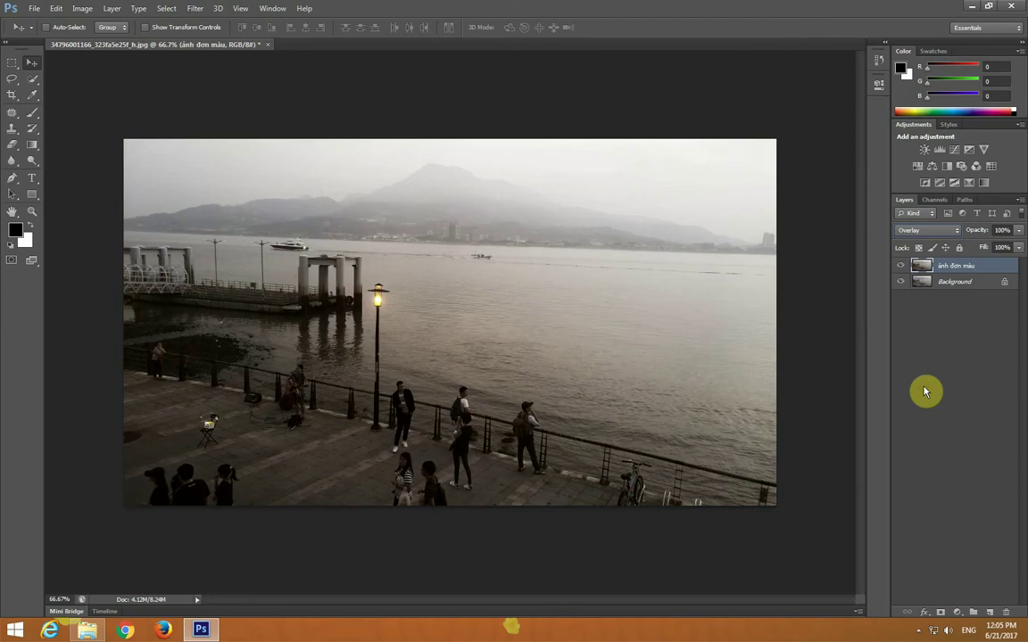
click(901, 266)
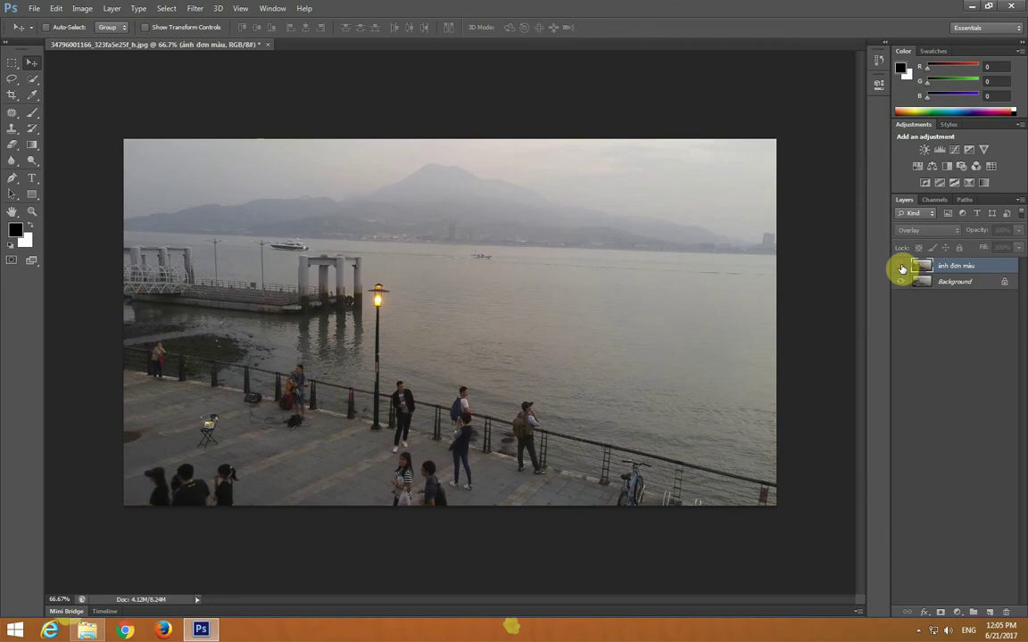
click(901, 266)
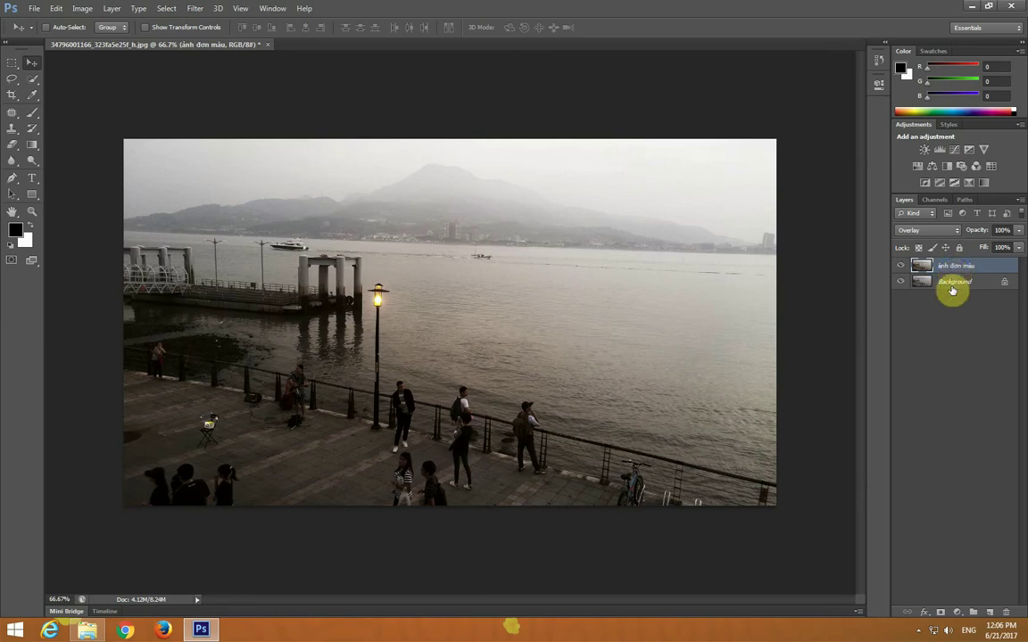
Add a new Layer 1 and fill it with Render Clouds.
click(991, 616)
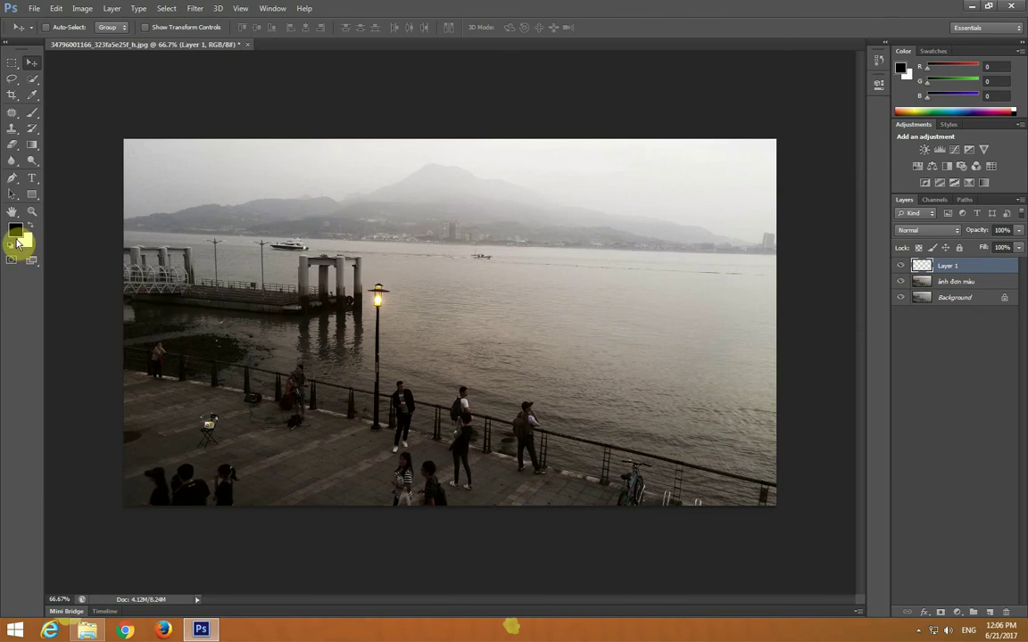
click(203, 12)
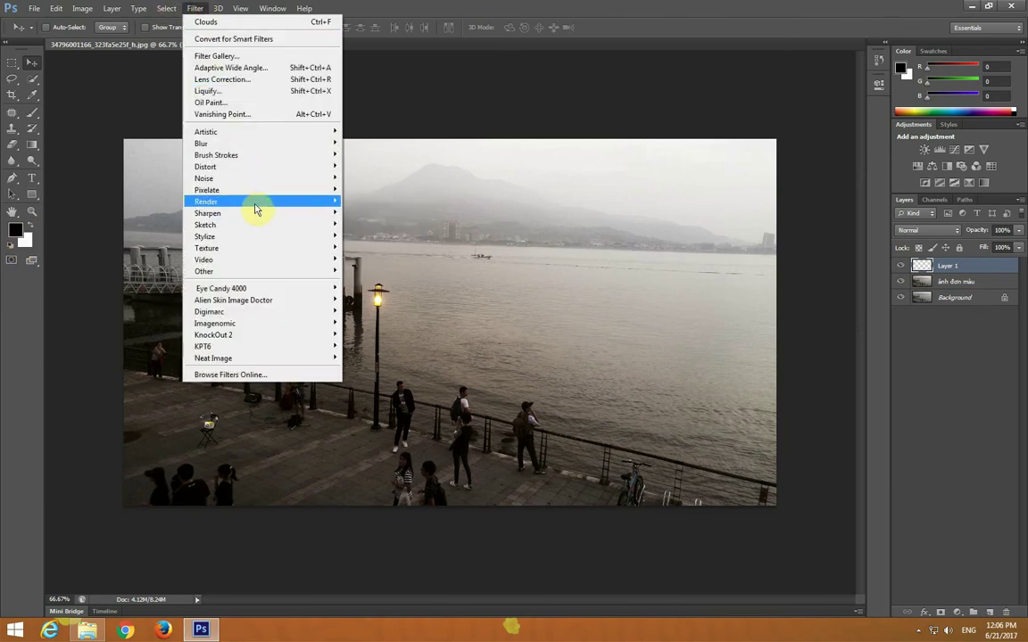
mouse_move(206, 202)
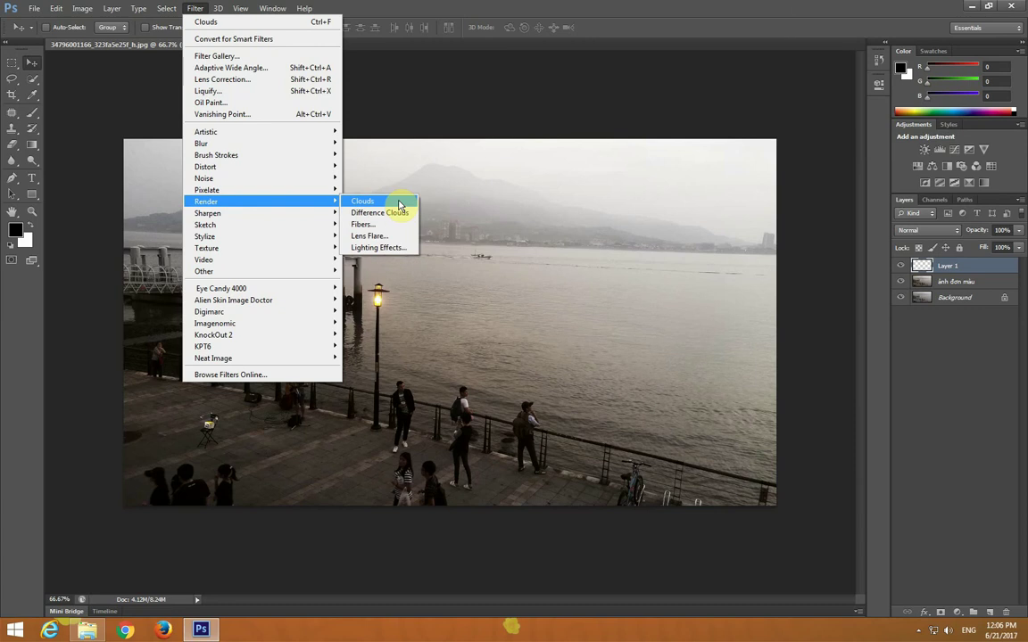
click(399, 205)
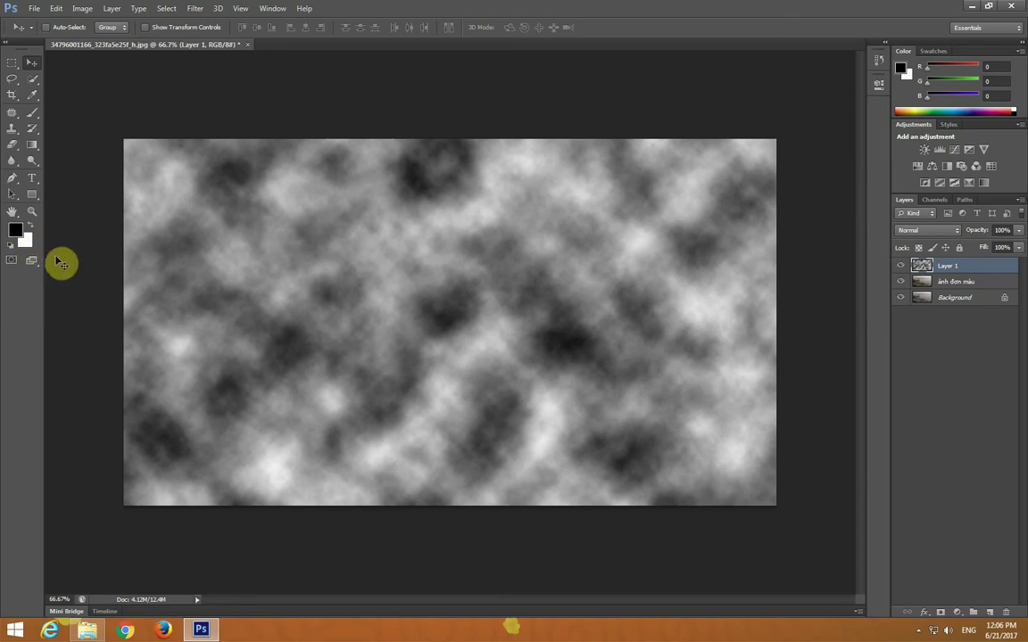
Set the clouds layer to Multiply with opacity around 32%.
click(937, 232)
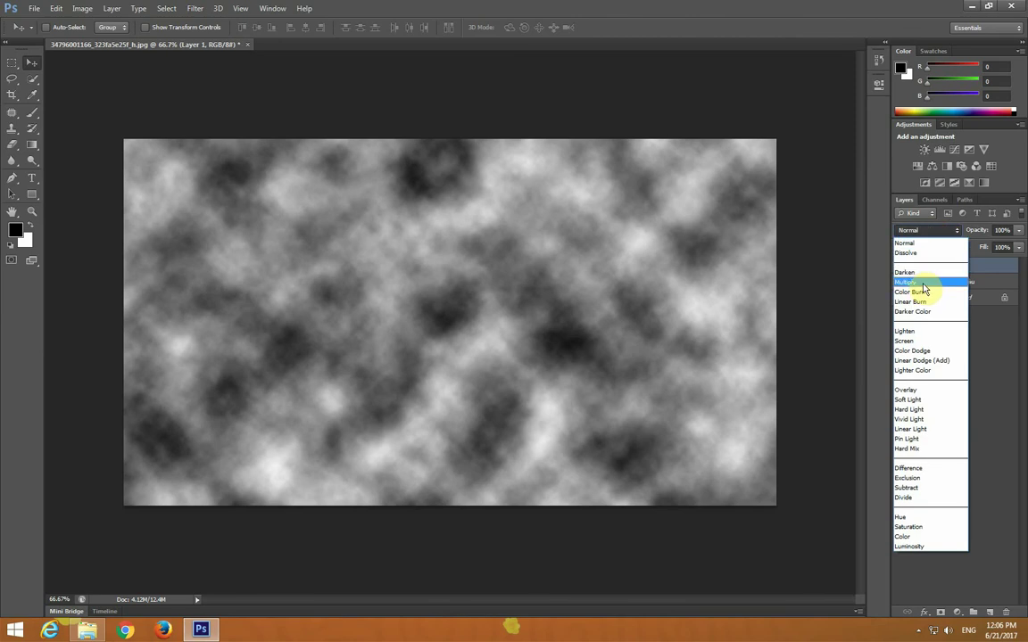
click(923, 284)
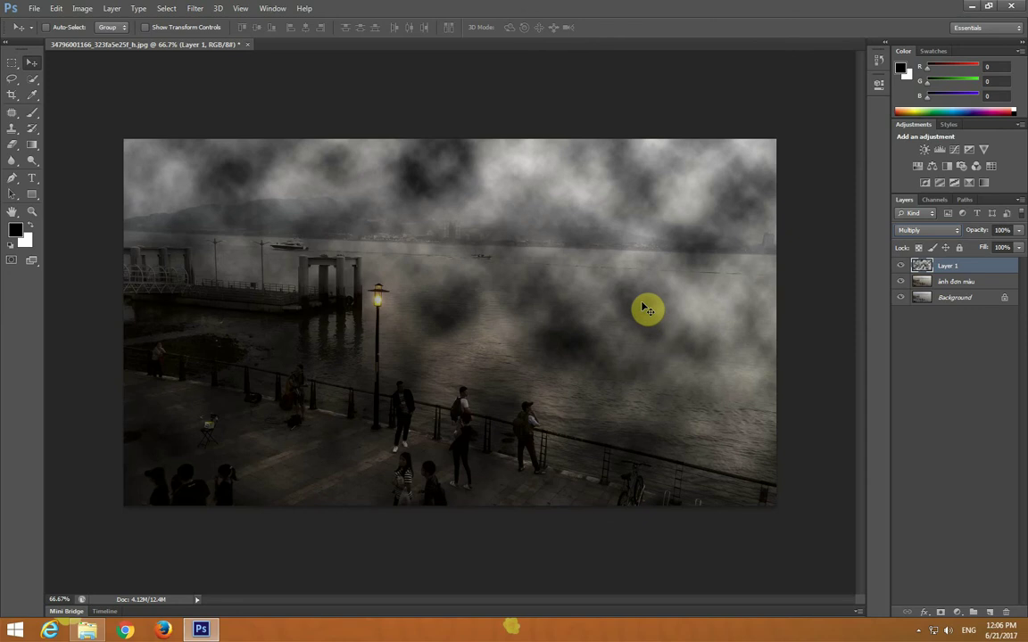
click(1018, 230)
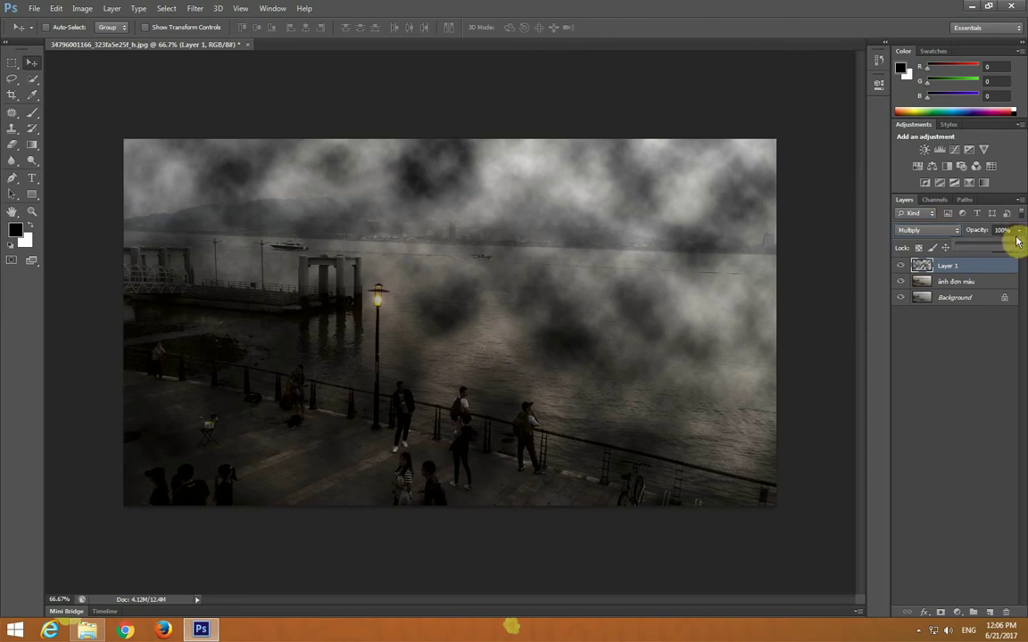
drag(1015, 245, 949, 250)
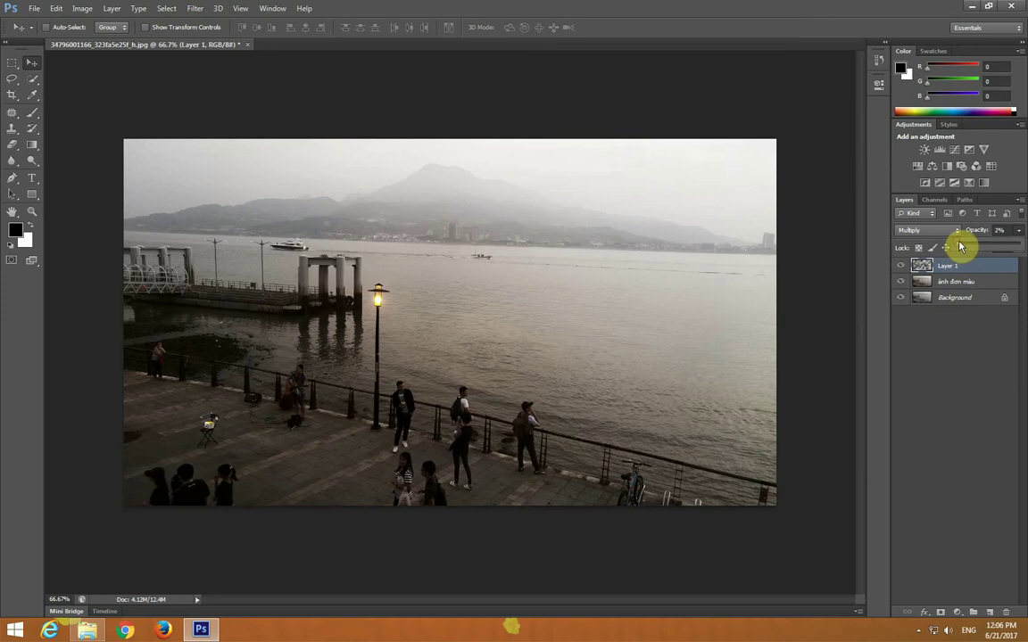
drag(961, 248, 972, 247)
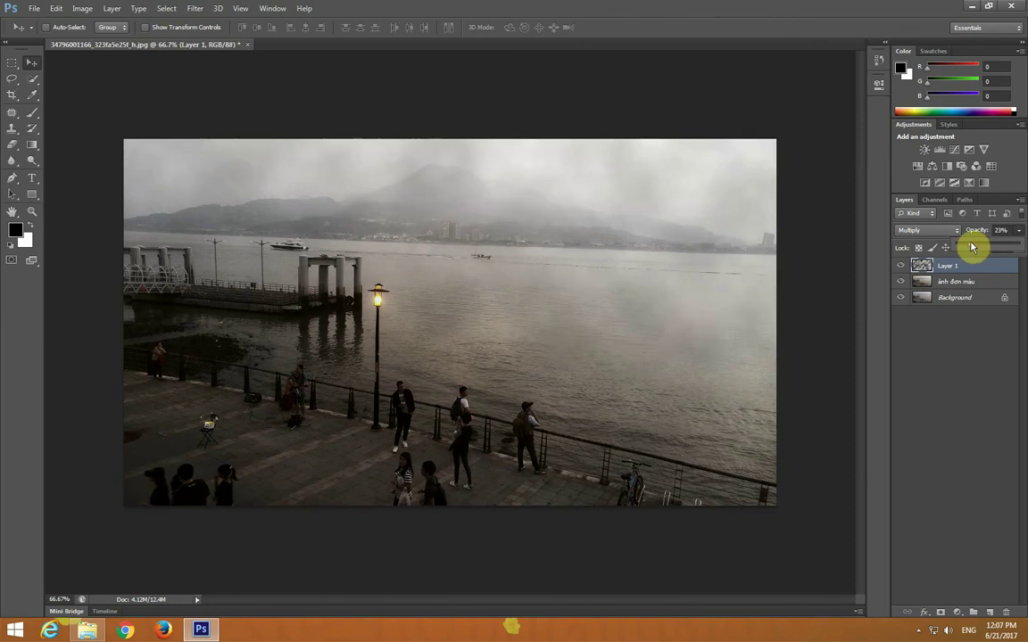
drag(976, 248, 982, 249)
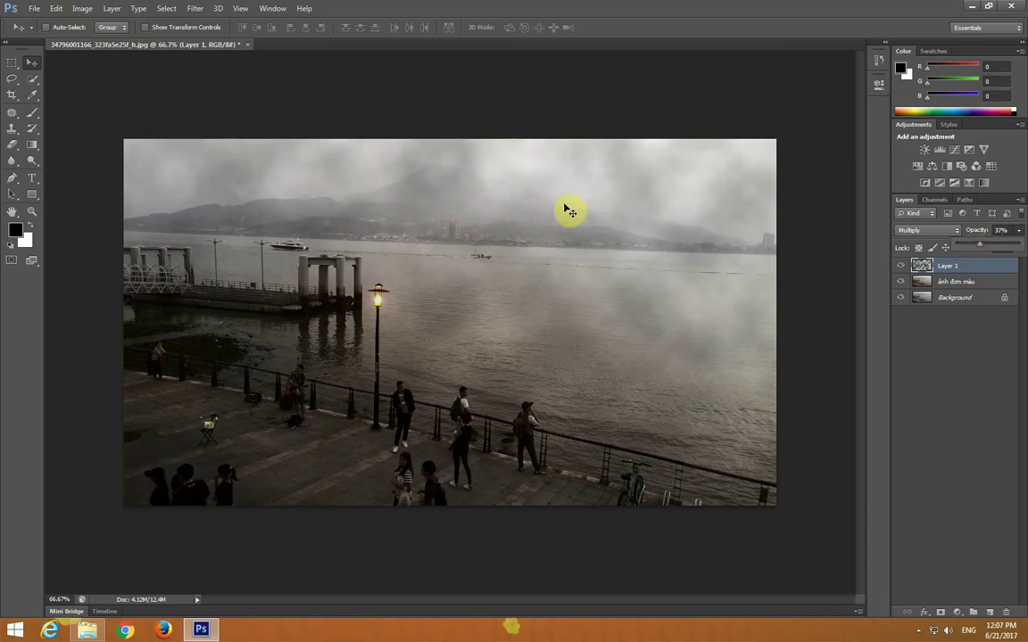
Apply Shadows/Highlights to the clouds layer with Shadows 0% and Highlights 100%.
click(82, 9)
mouse_move(100, 39)
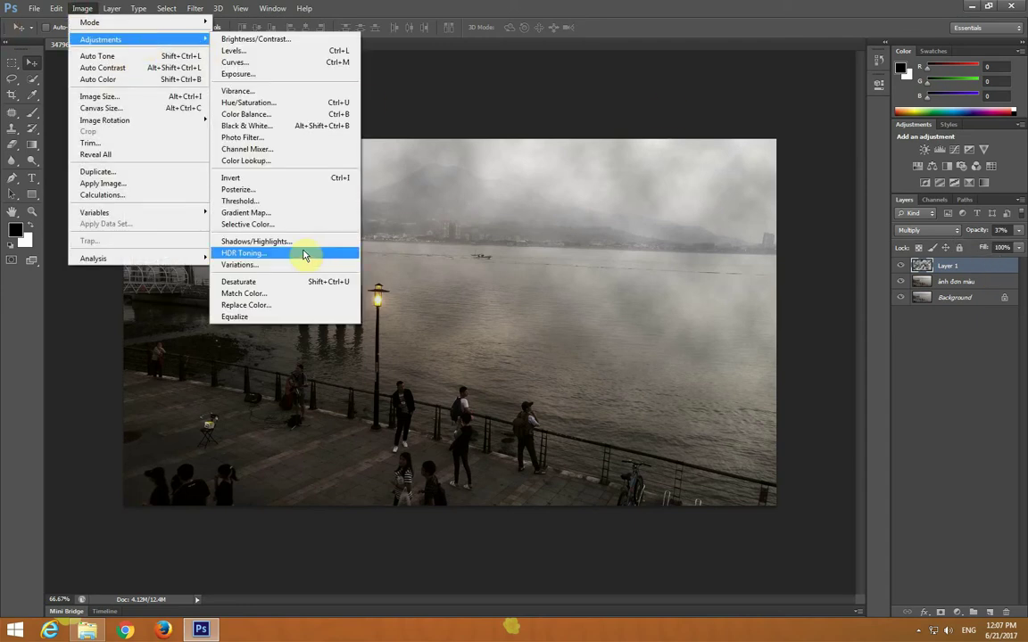
click(301, 242)
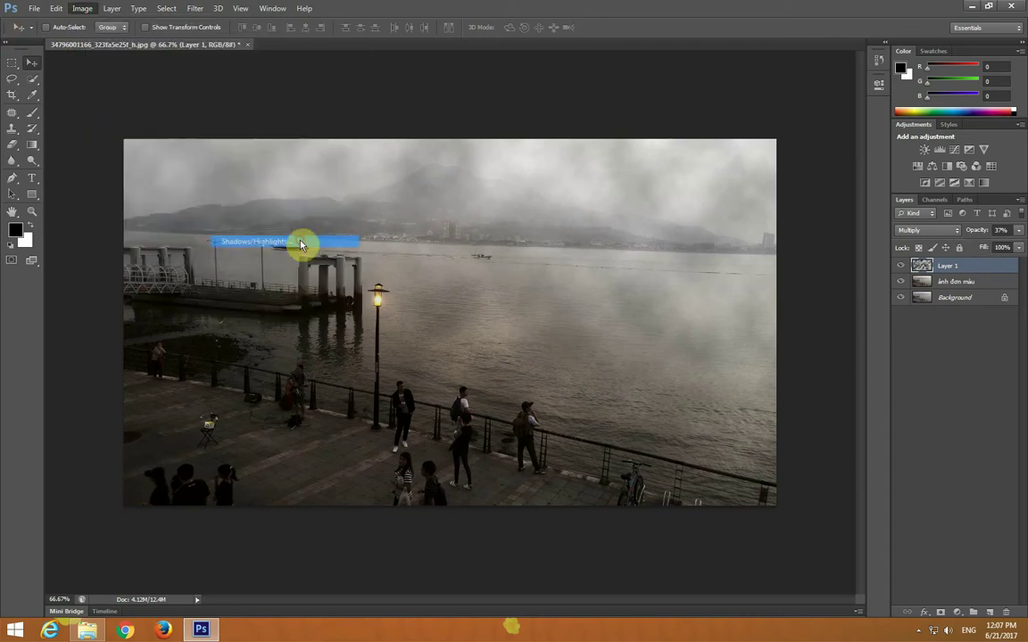
drag(857, 28, 910, 49)
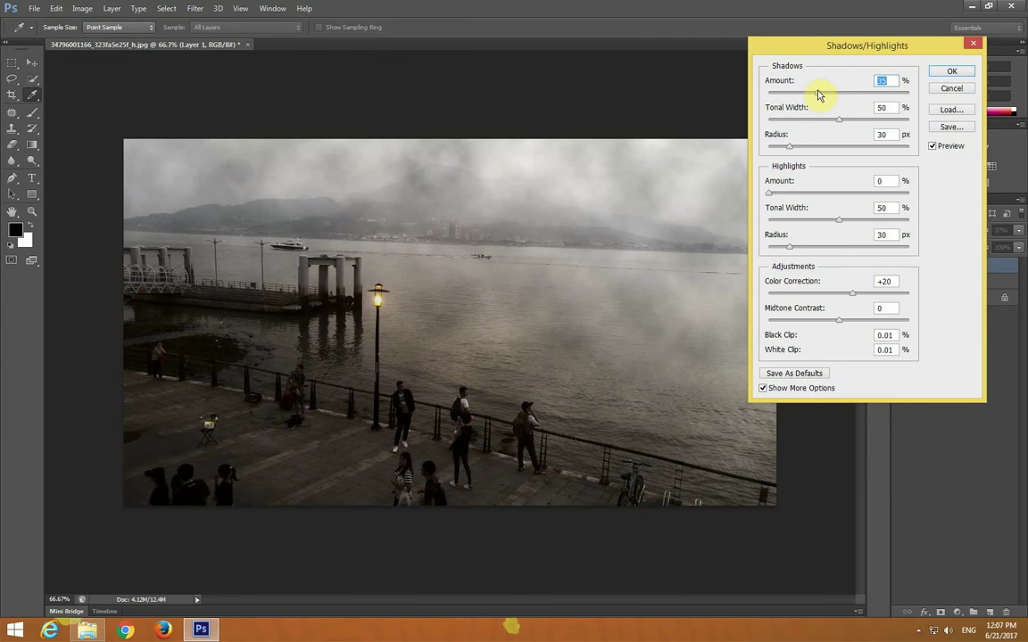
drag(819, 92, 748, 96)
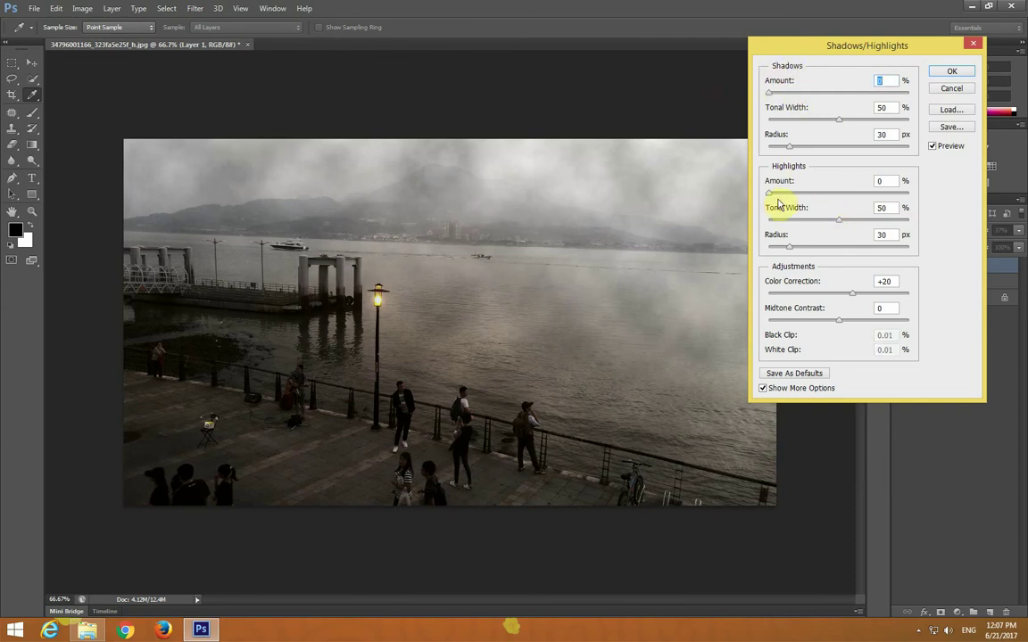
drag(769, 193, 970, 214)
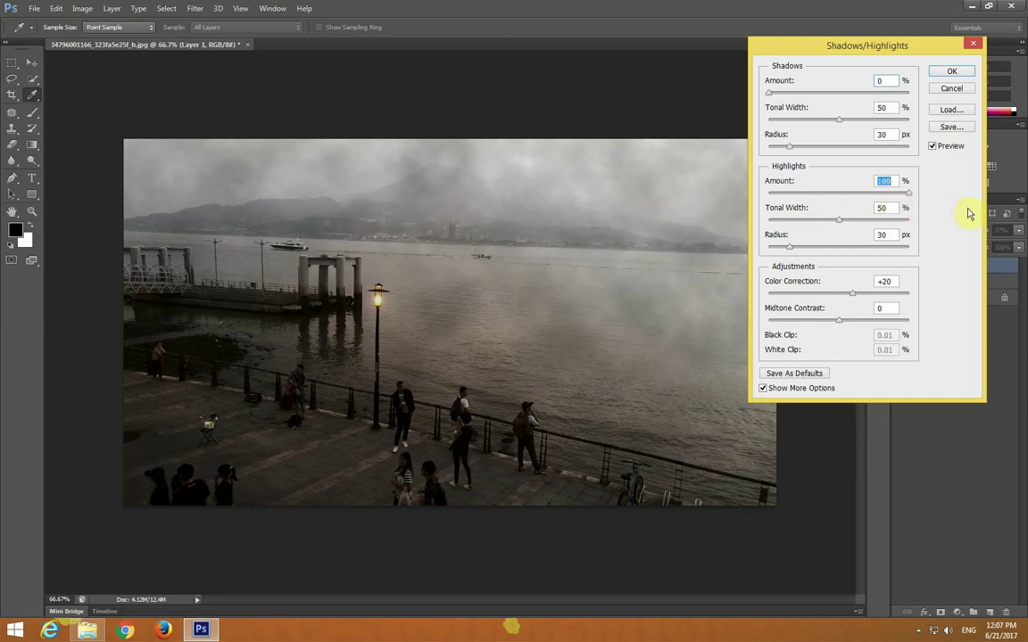
click(951, 71)
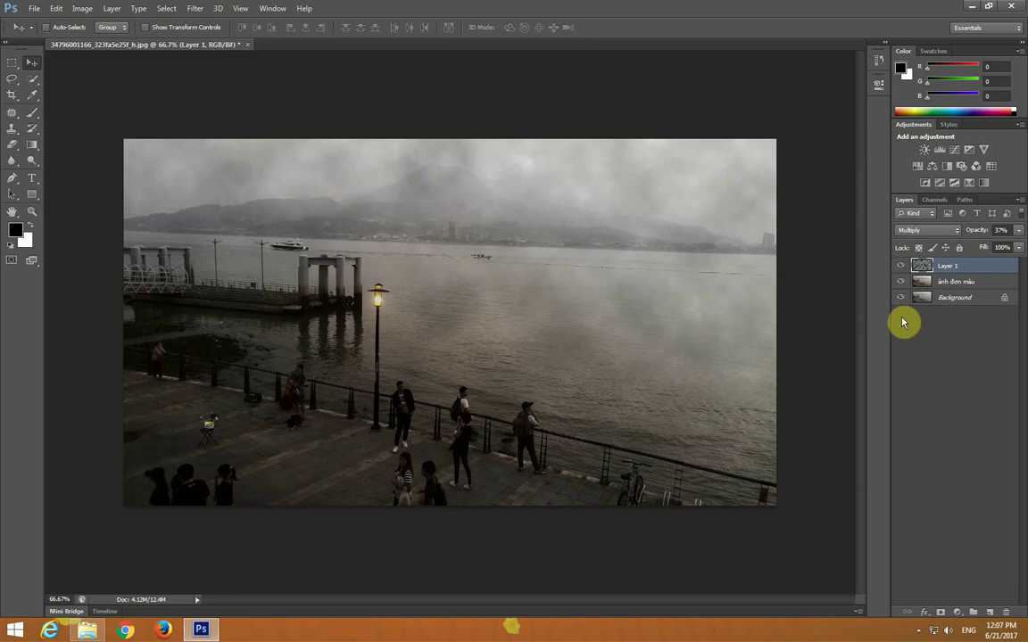
Compare the clouds layer on and off, then lower its opacity to 20%.
click(900, 266)
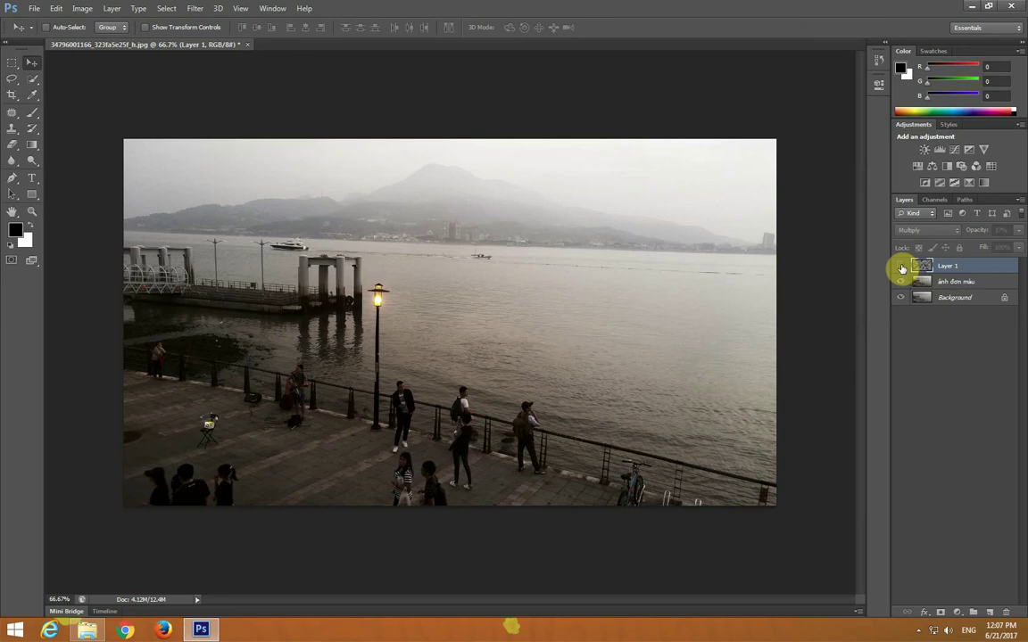
click(901, 266)
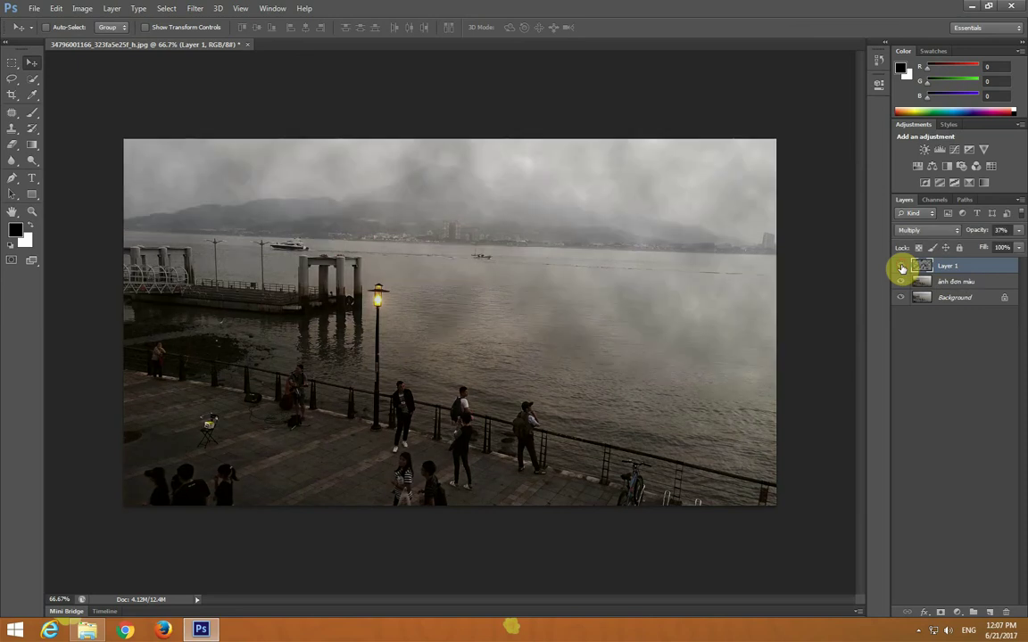
click(1018, 231)
click(975, 249)
mouse_move(976, 248)
mouse_down()
mouse_move(965, 246)
mouse_move(977, 247)
mouse_up()
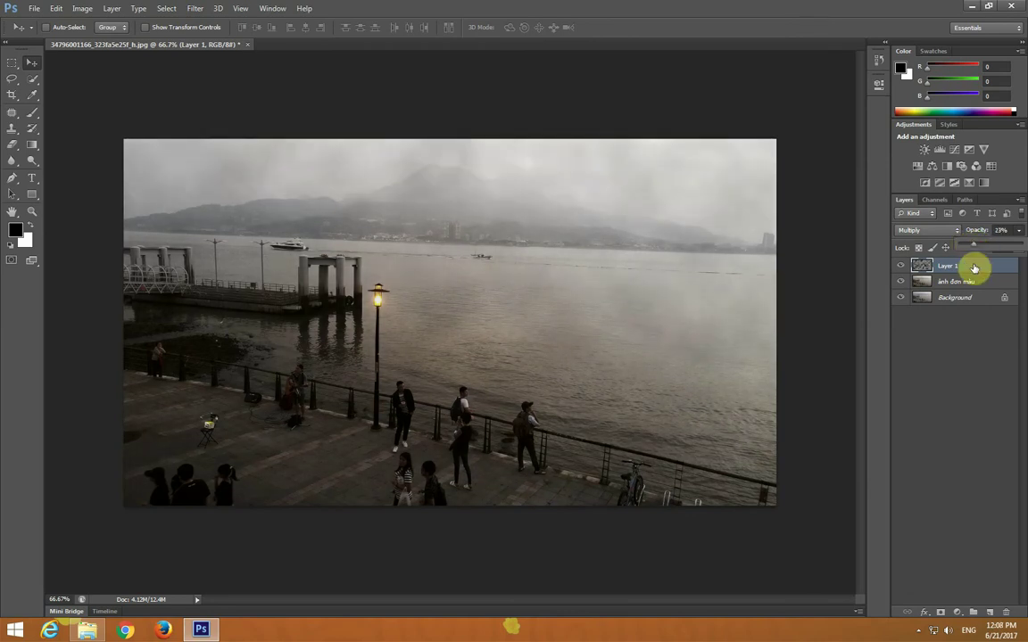
click(975, 268)
drag(976, 249, 973, 251)
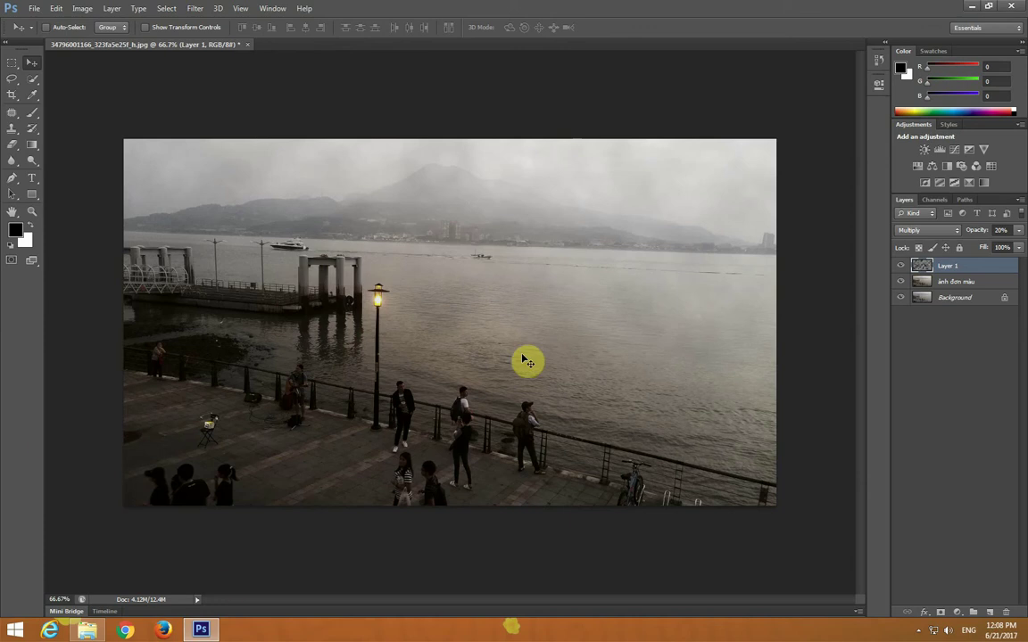
Recheck the photo with and without the clouds layer, then select the Eraser Tool.
click(900, 266)
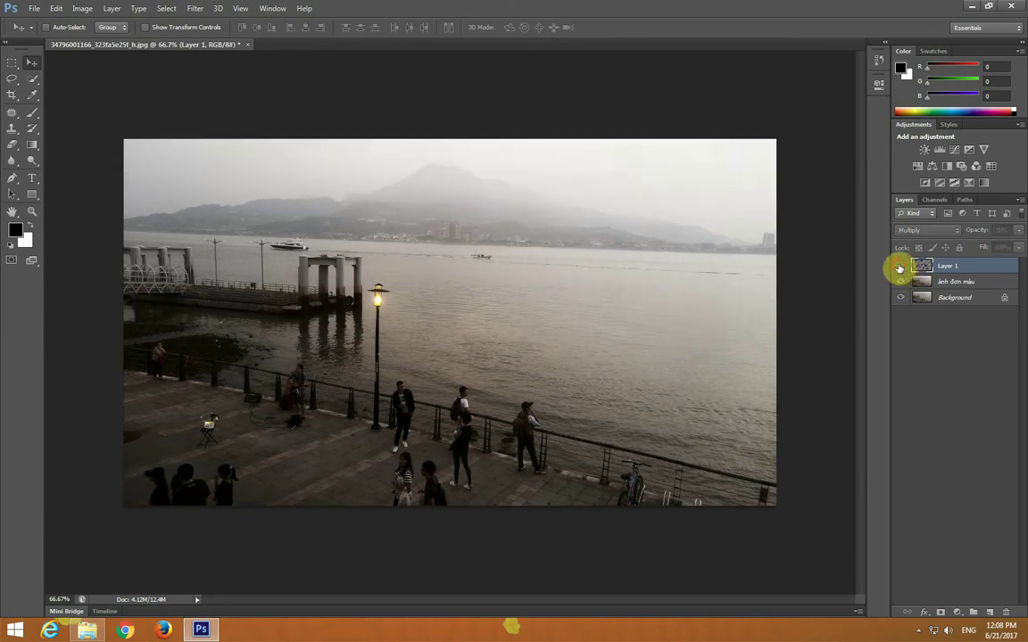
click(900, 266)
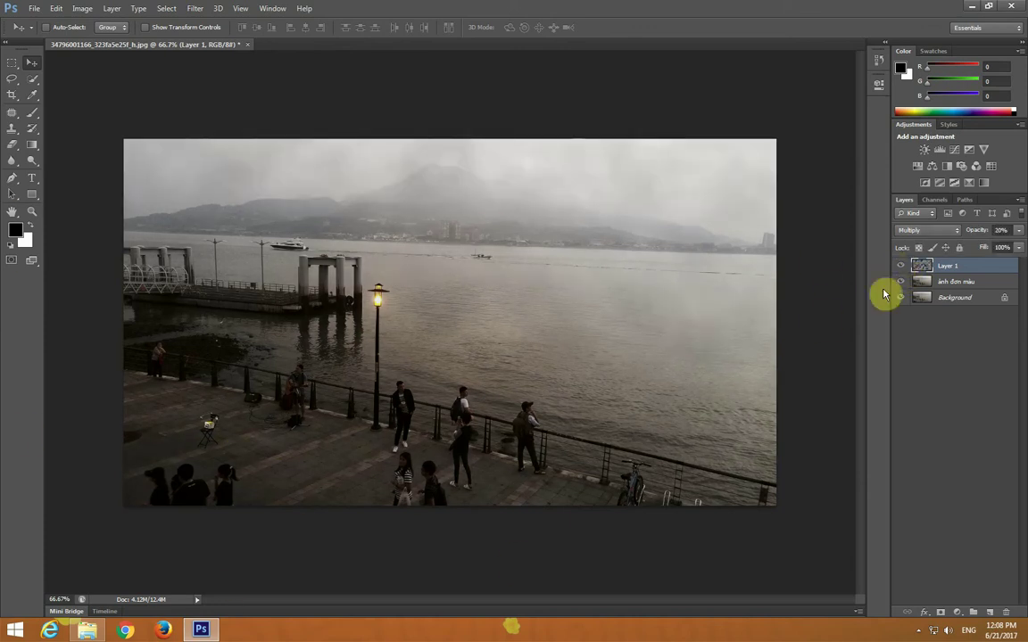
click(899, 266)
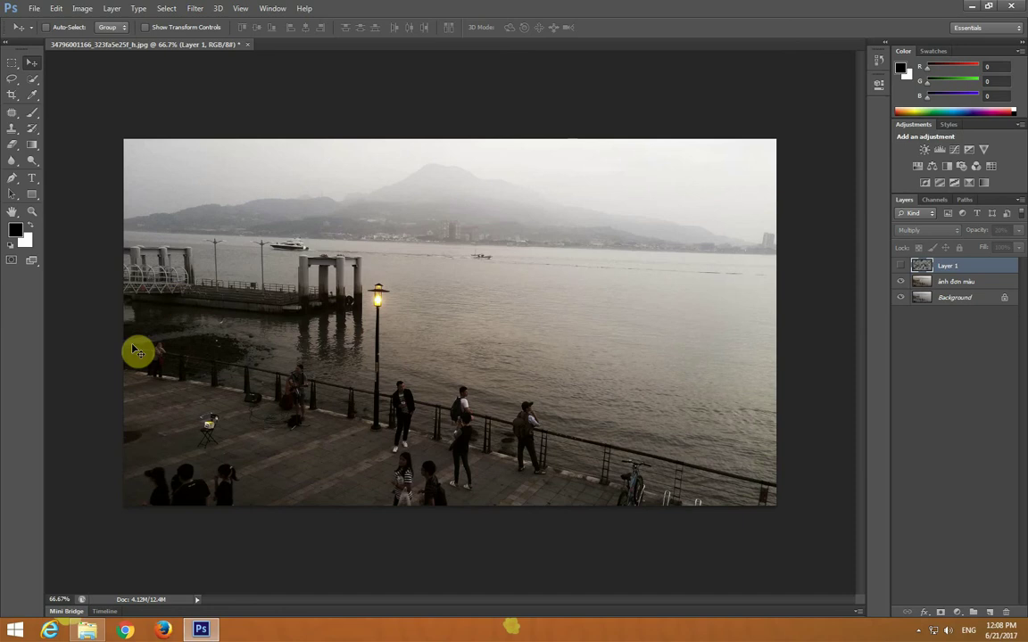
click(900, 267)
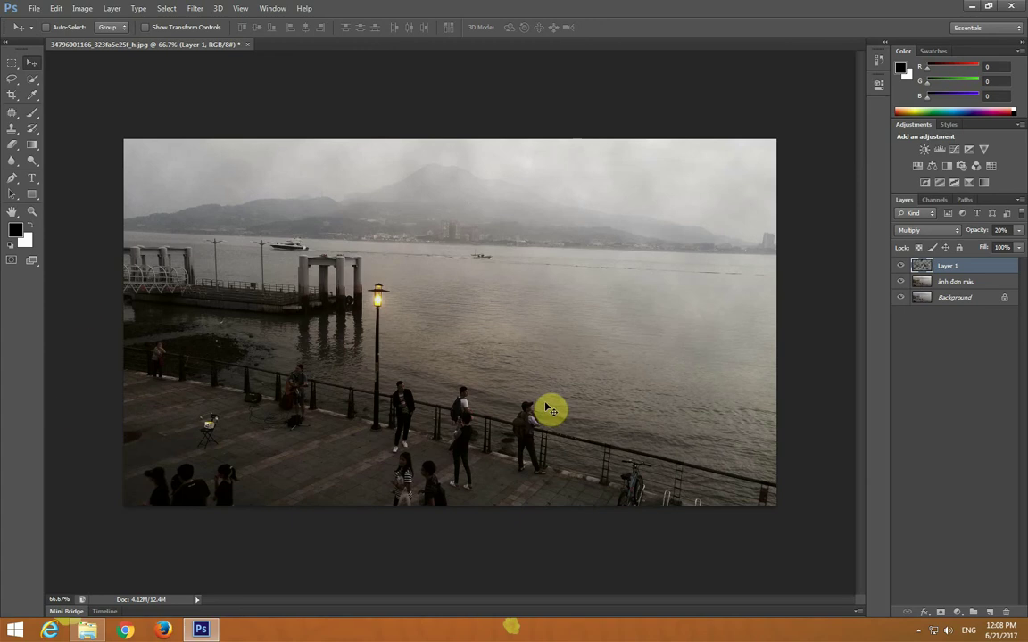
click(12, 144)
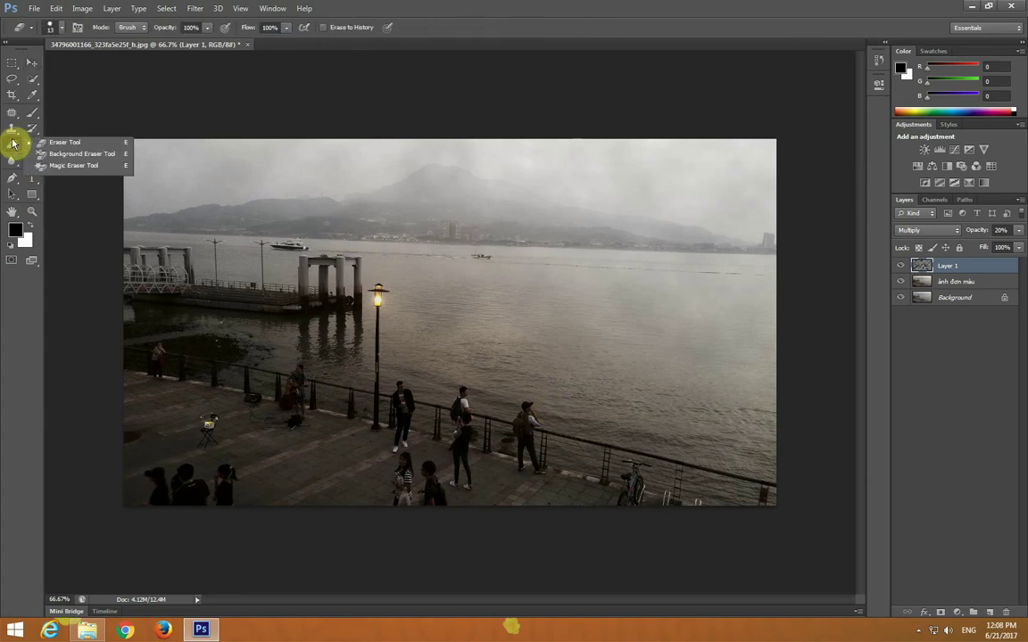
Set the eraser to a soft round brush, 411 px size and 0% hardness.
click(61, 144)
click(55, 27)
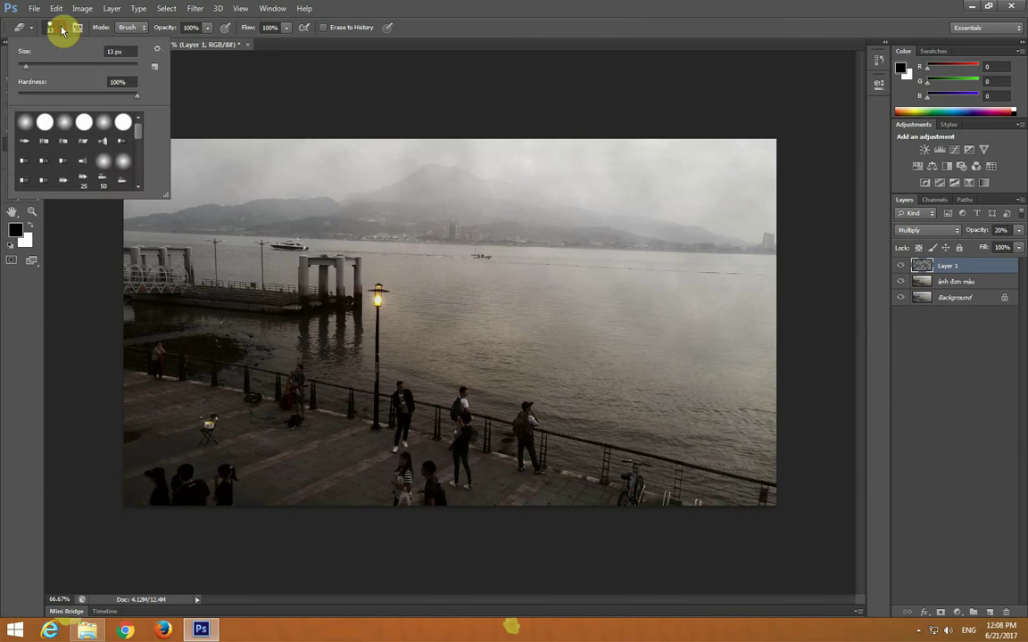
click(26, 122)
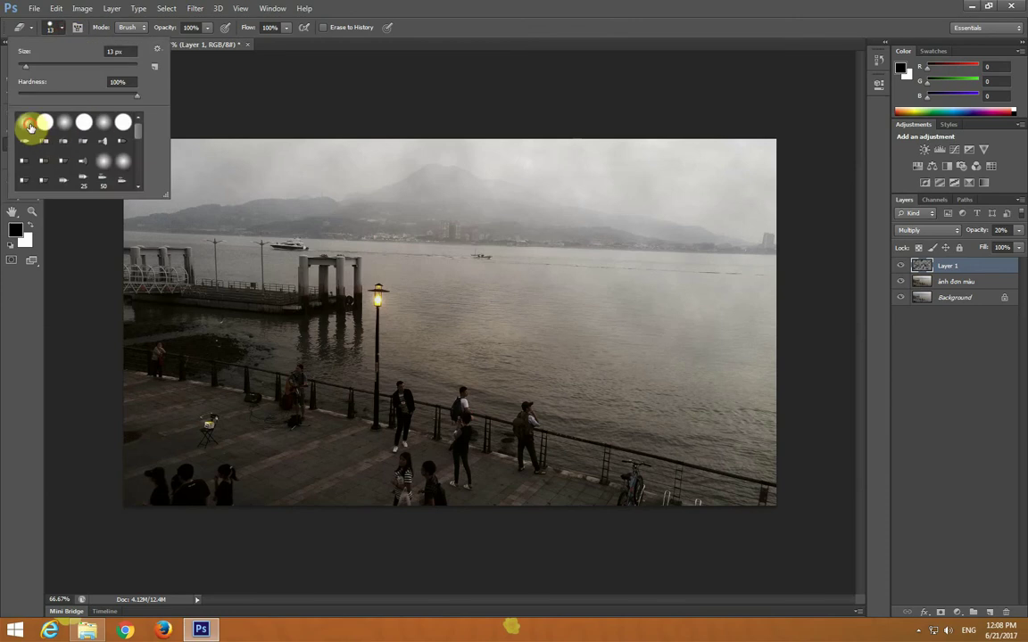
click(121, 67)
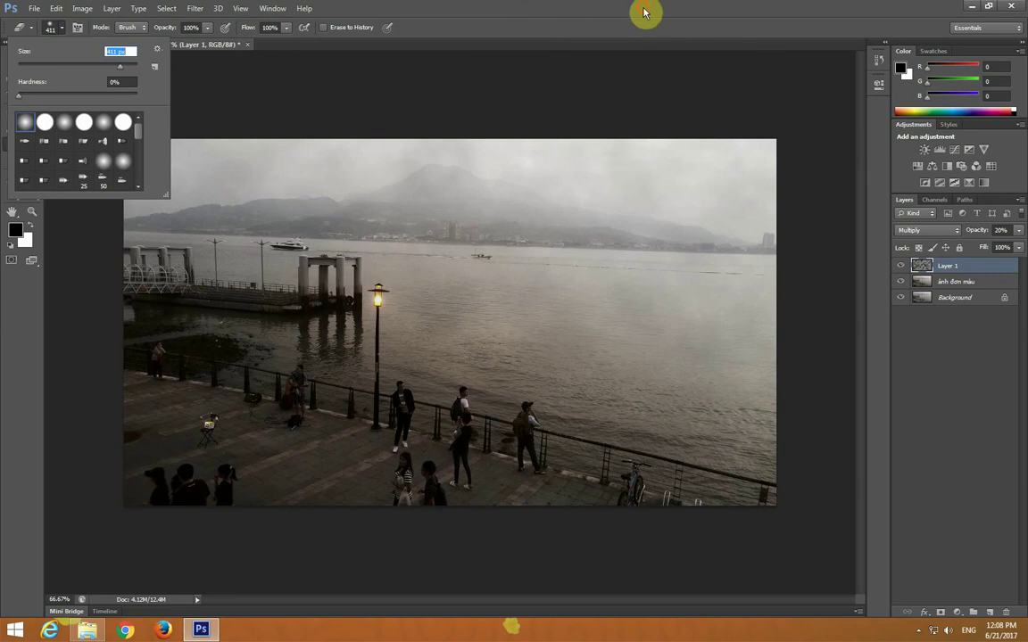
key(Return)
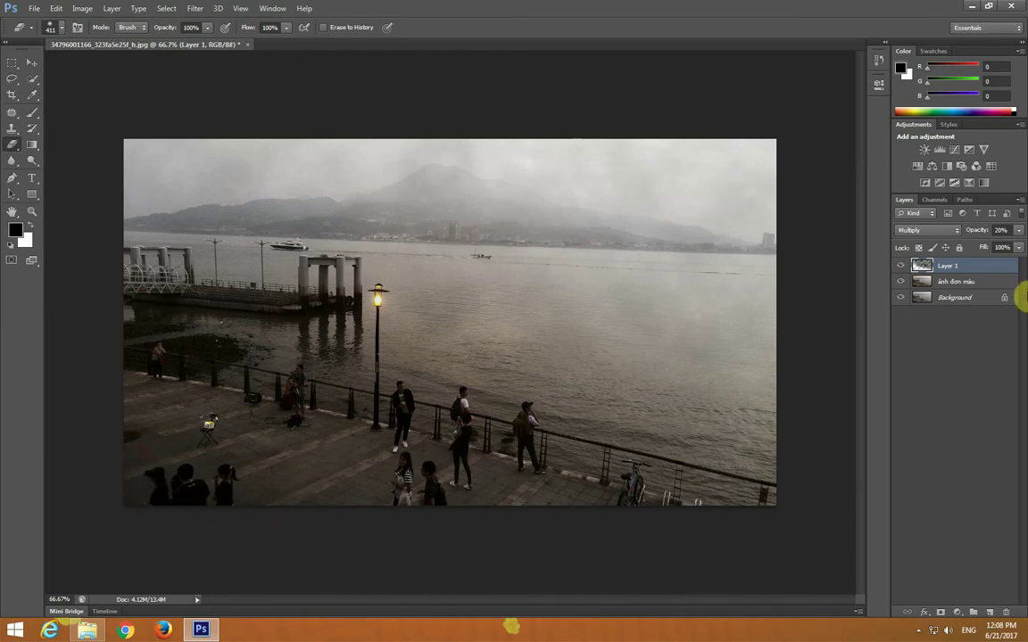
Hide the photo layers, raise Layer 1 to 100% opacity, and erase its lower-left clouds.
drag(901, 281, 901, 299)
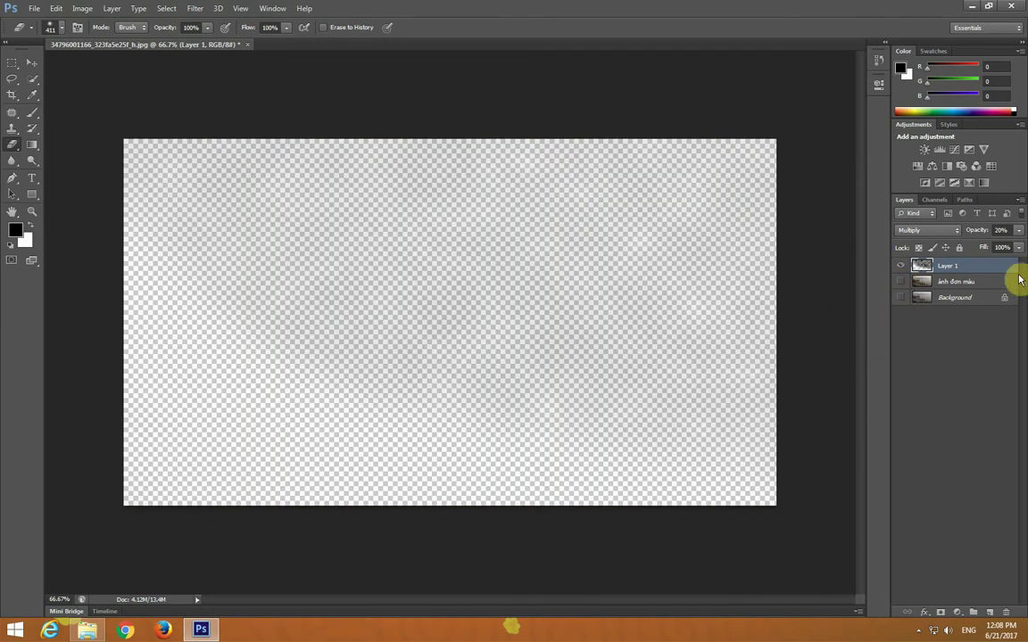
click(1020, 234)
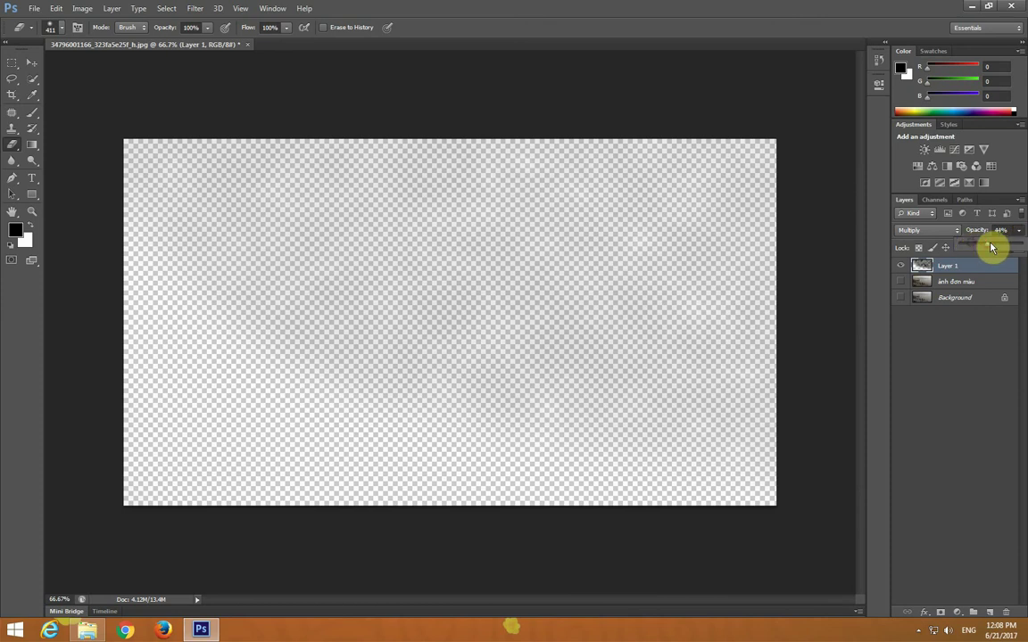
drag(1009, 246, 1022, 252)
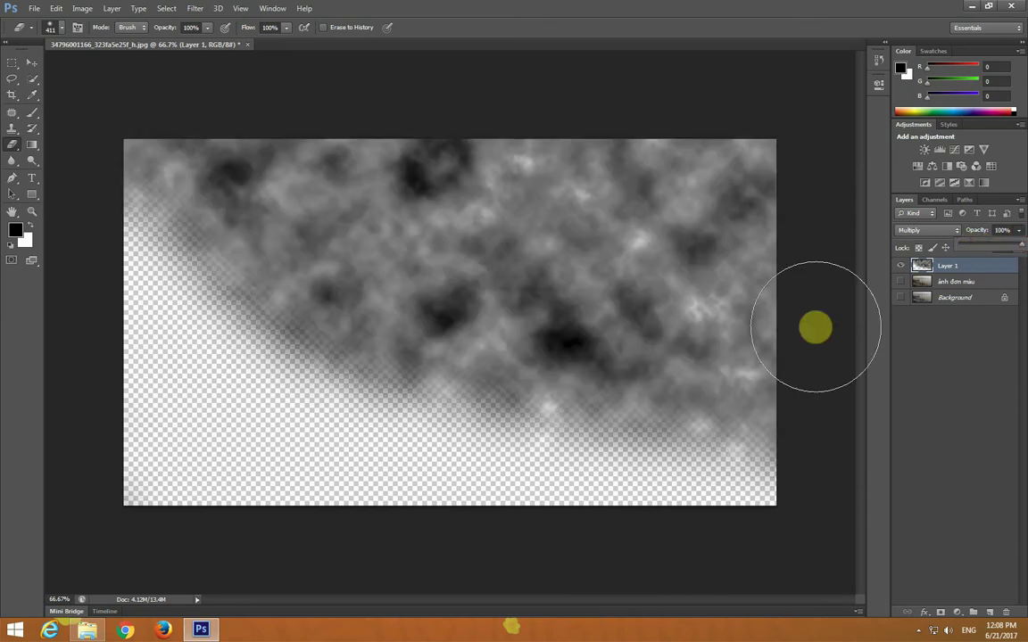
mouse_move(125, 417)
mouse_down()
mouse_move(147, 277)
mouse_move(129, 208)
mouse_move(278, 323)
mouse_move(543, 462)
mouse_move(746, 518)
mouse_up()
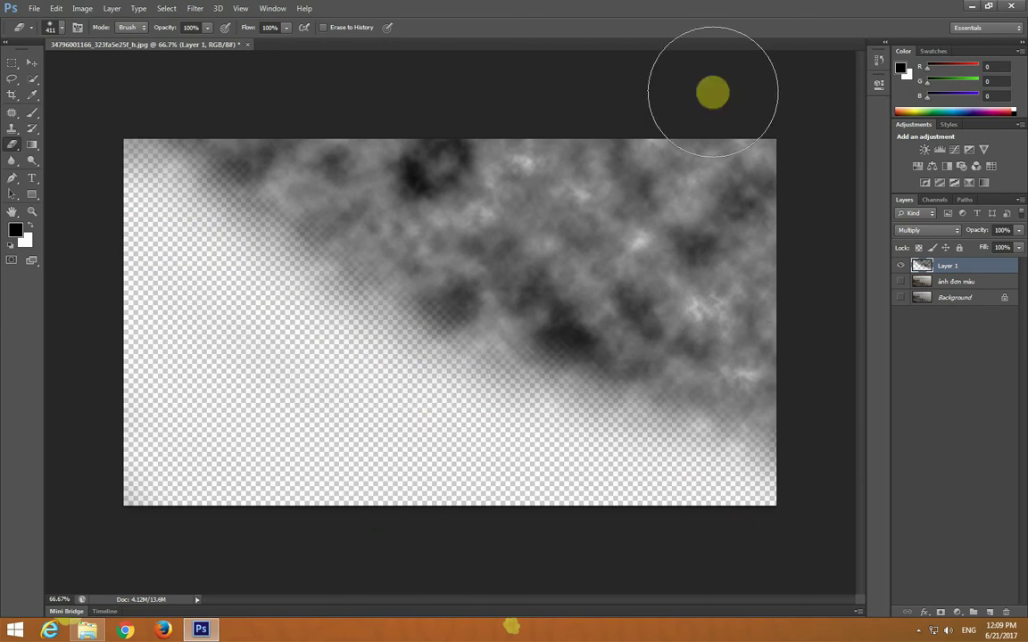
Make the ảnh đơn màu and Background layers visible again.
key(v)
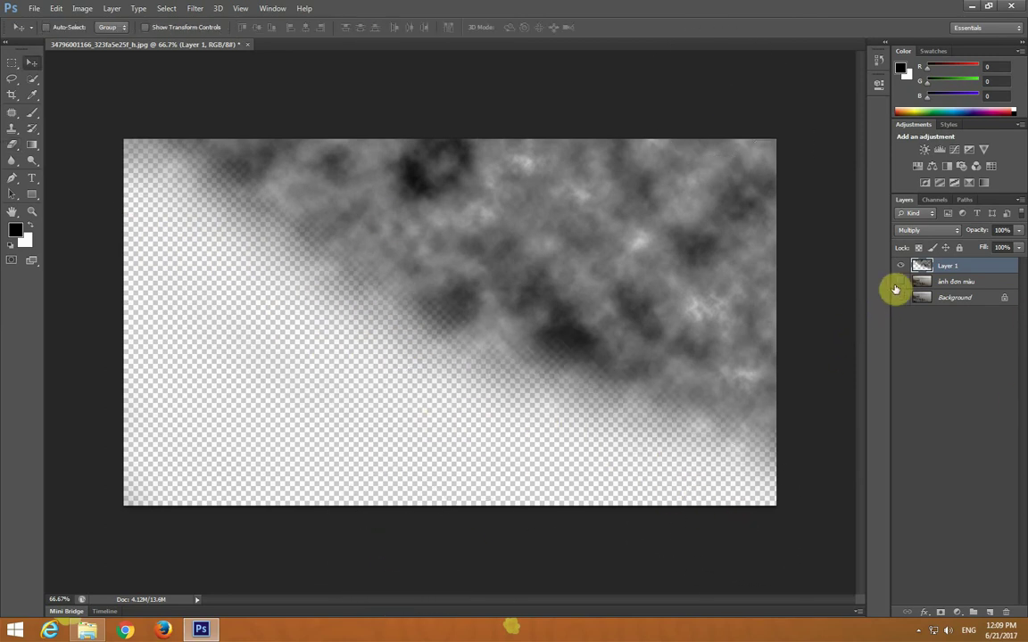
click(900, 284)
click(901, 297)
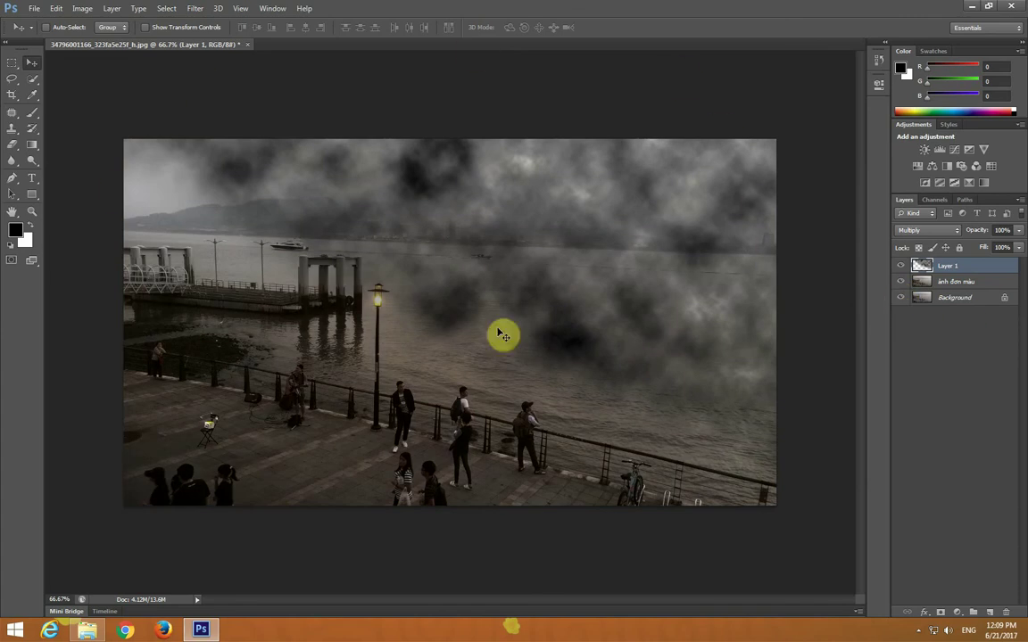
Lower the clouds layer's opacity to 17%.
click(1018, 230)
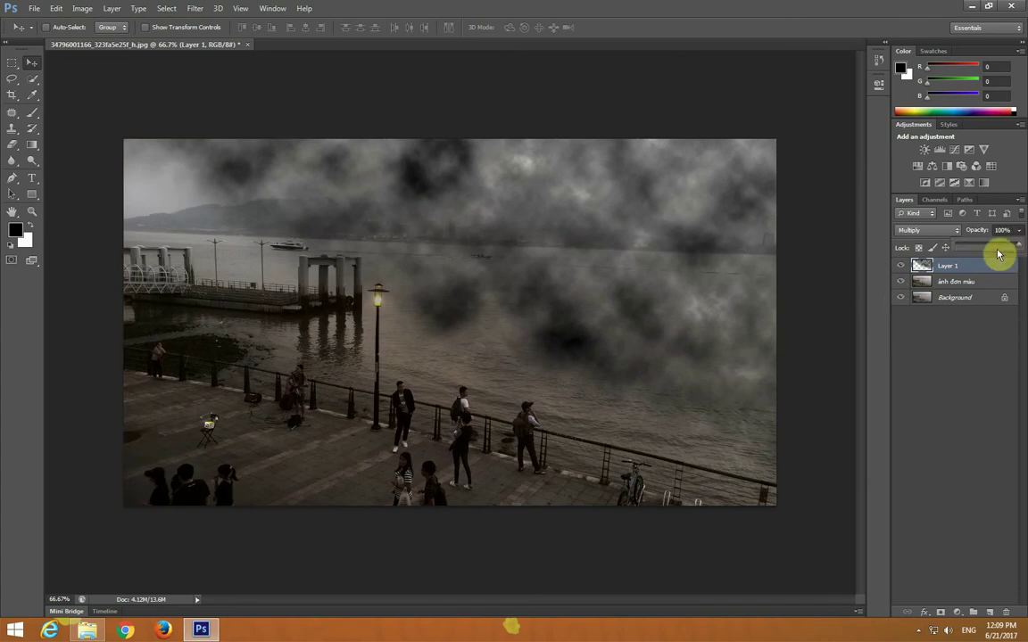
drag(1003, 248, 976, 250)
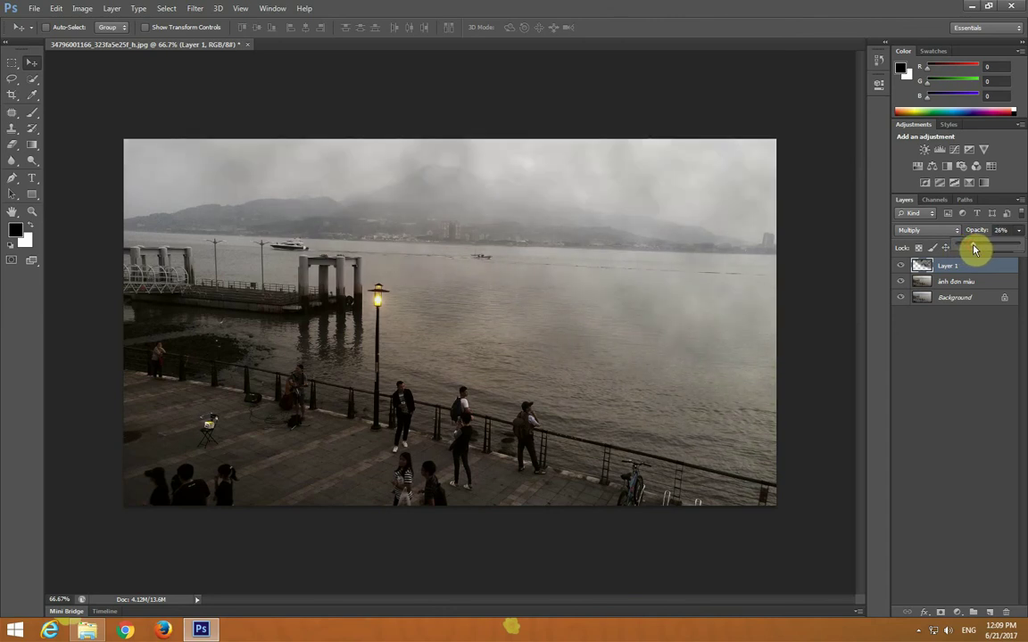
drag(974, 250, 963, 249)
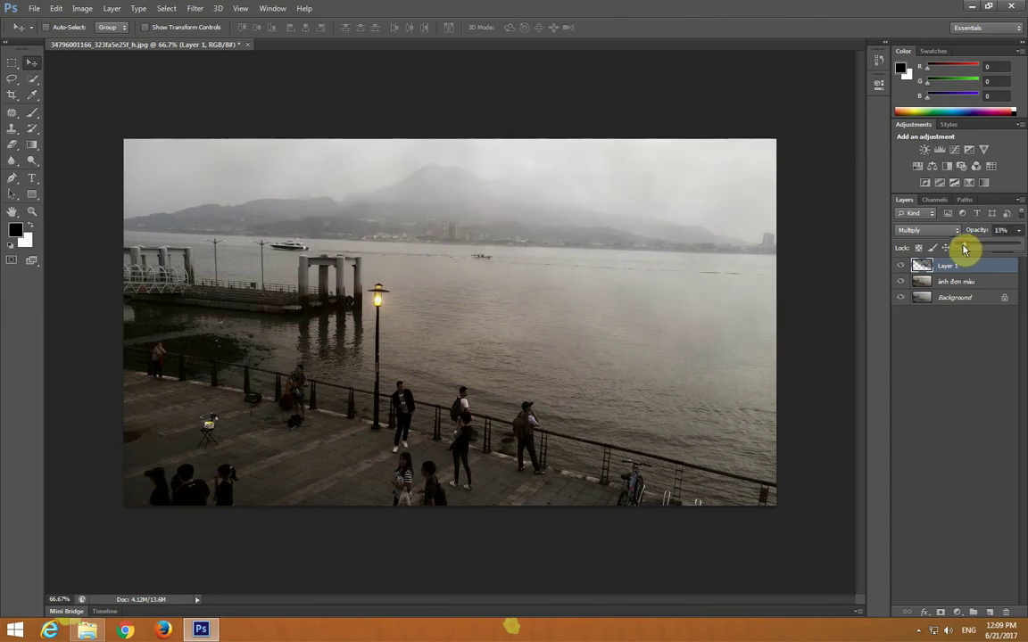
drag(963, 248, 972, 248)
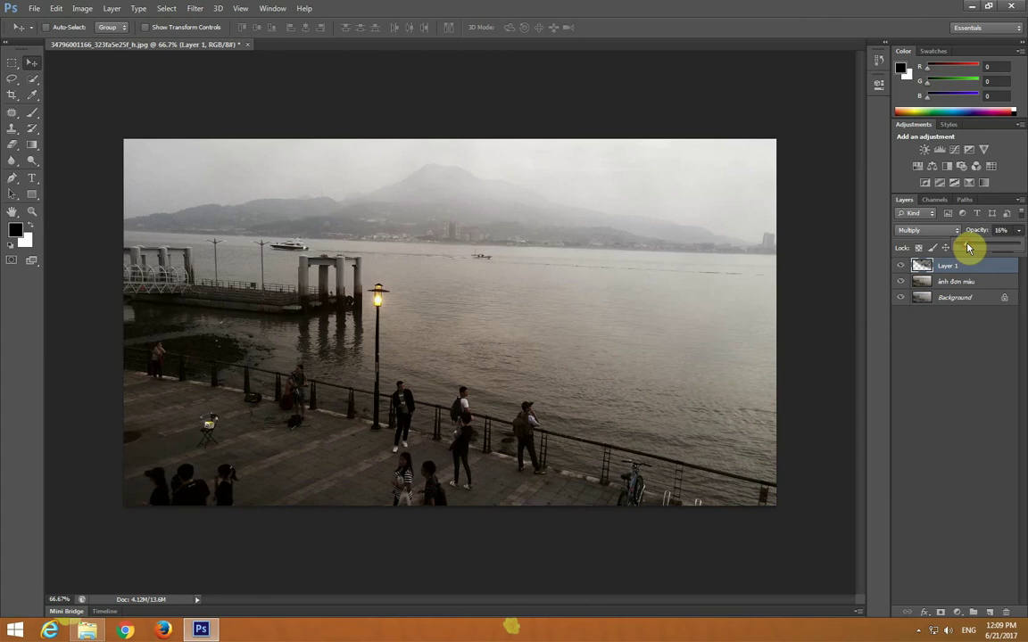
click(1006, 287)
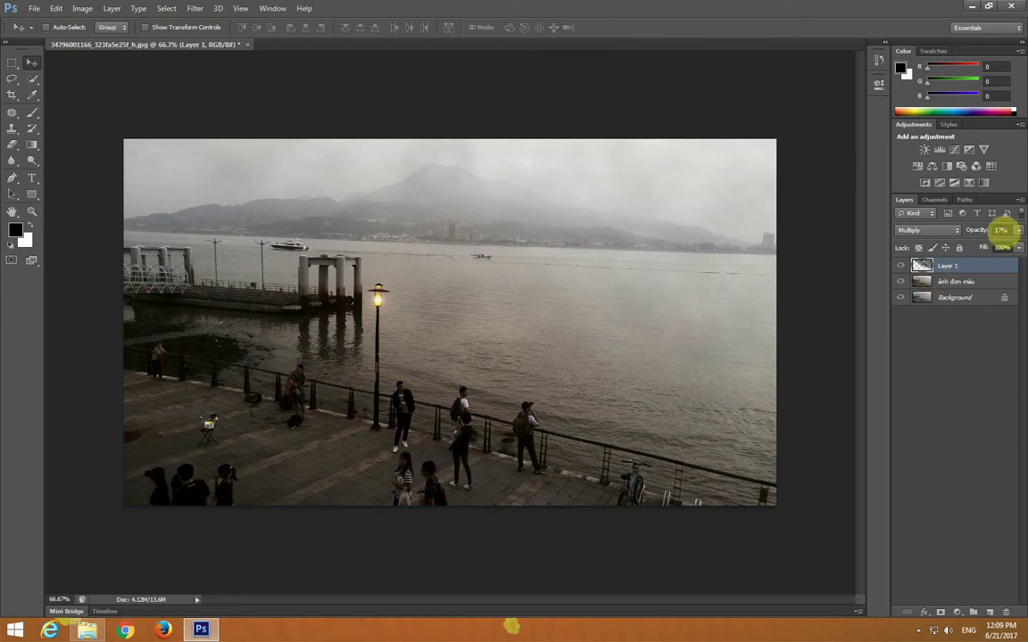
Fine-tune the clouds opacity and toggle Layer 1's visibility to compare.
click(1018, 230)
drag(979, 248, 964, 245)
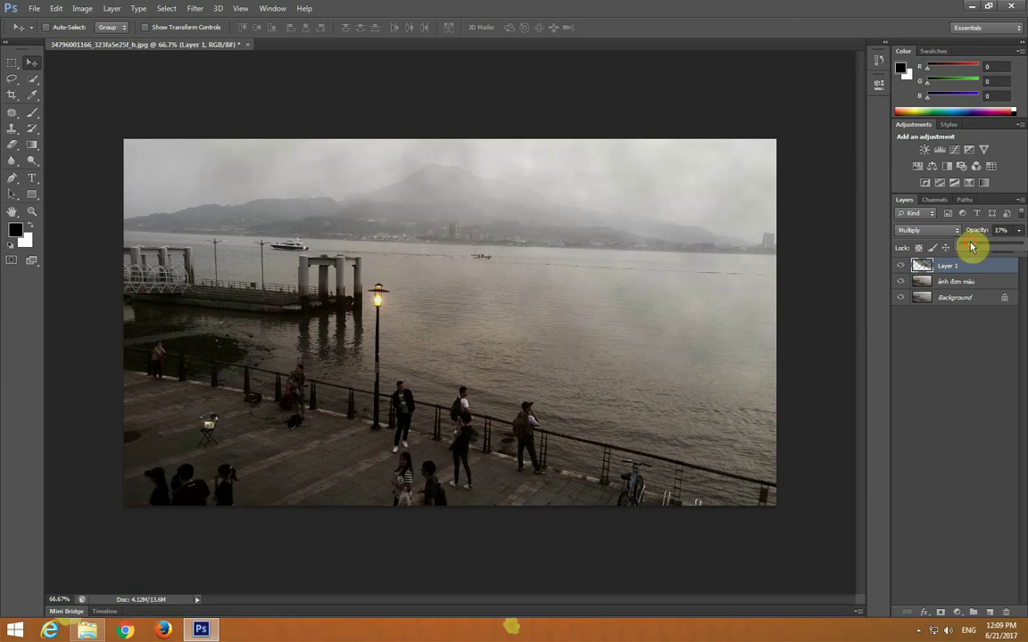
click(902, 267)
click(901, 267)
click(901, 266)
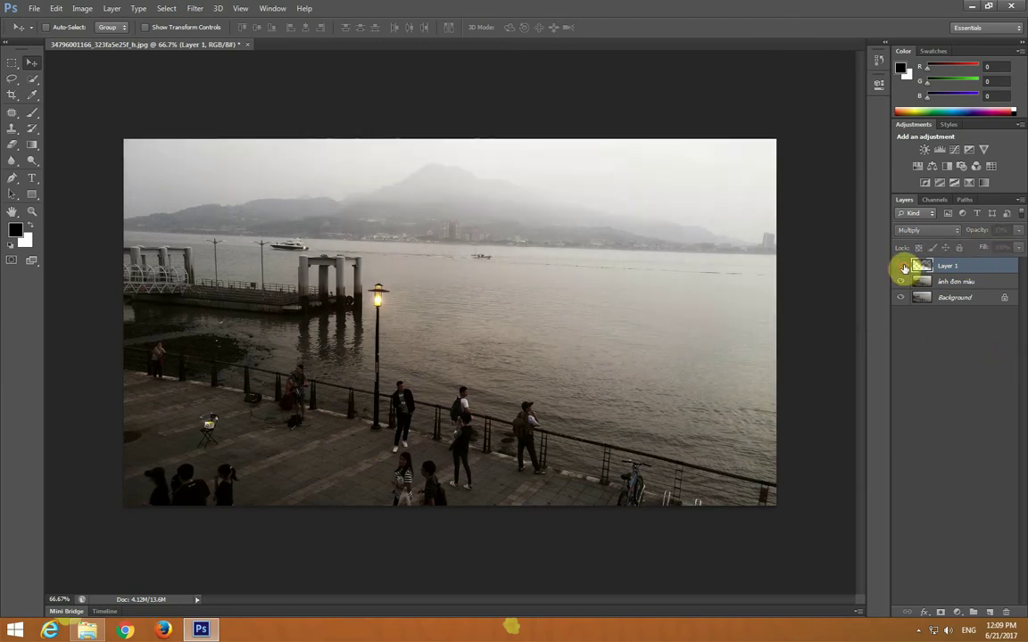
click(901, 267)
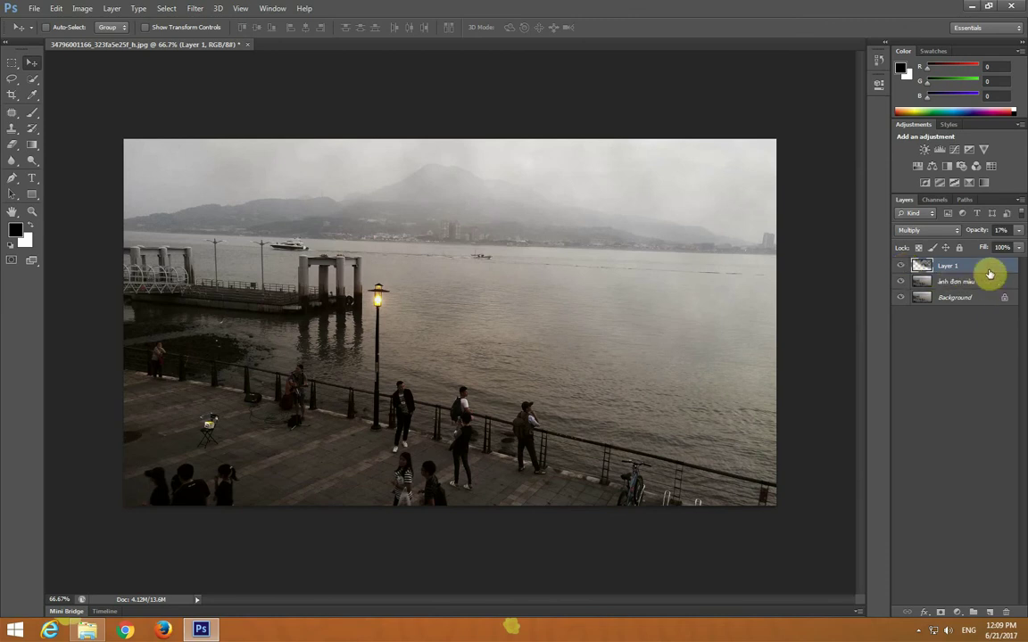
drag(900, 267, 900, 284)
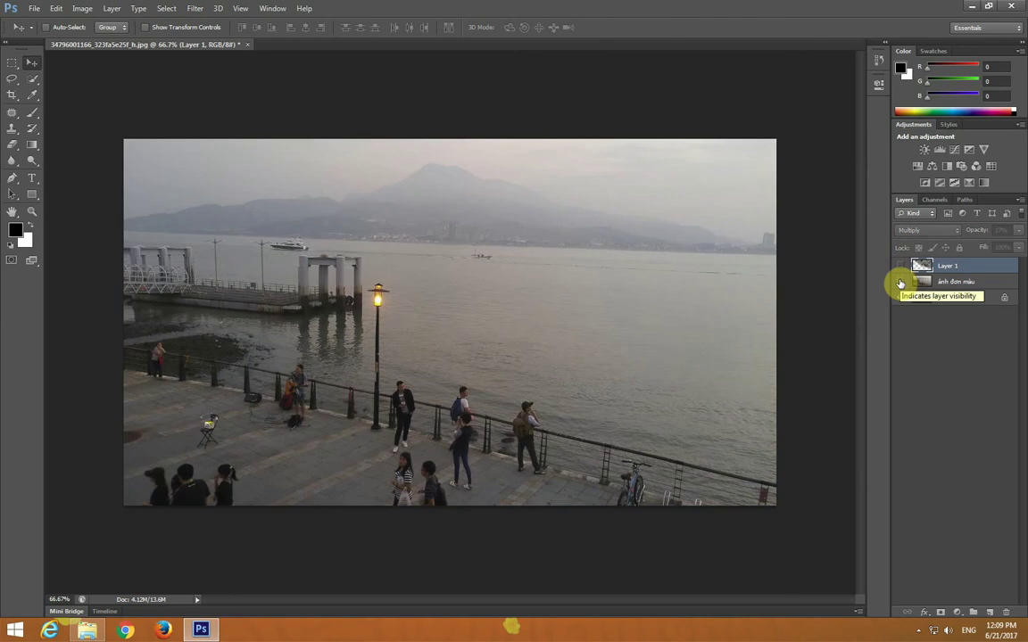
click(901, 282)
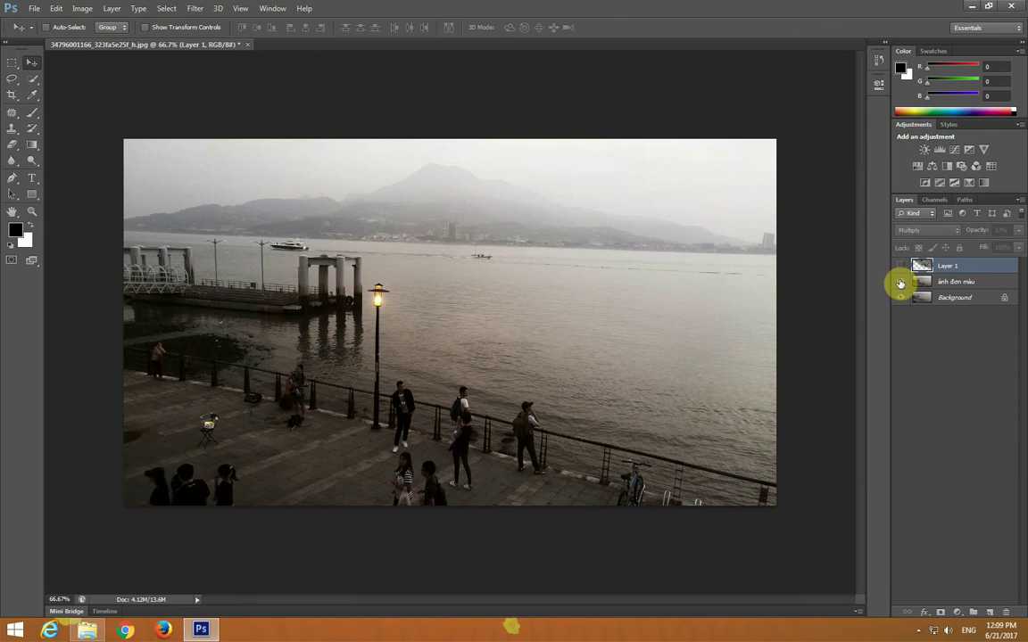
click(902, 266)
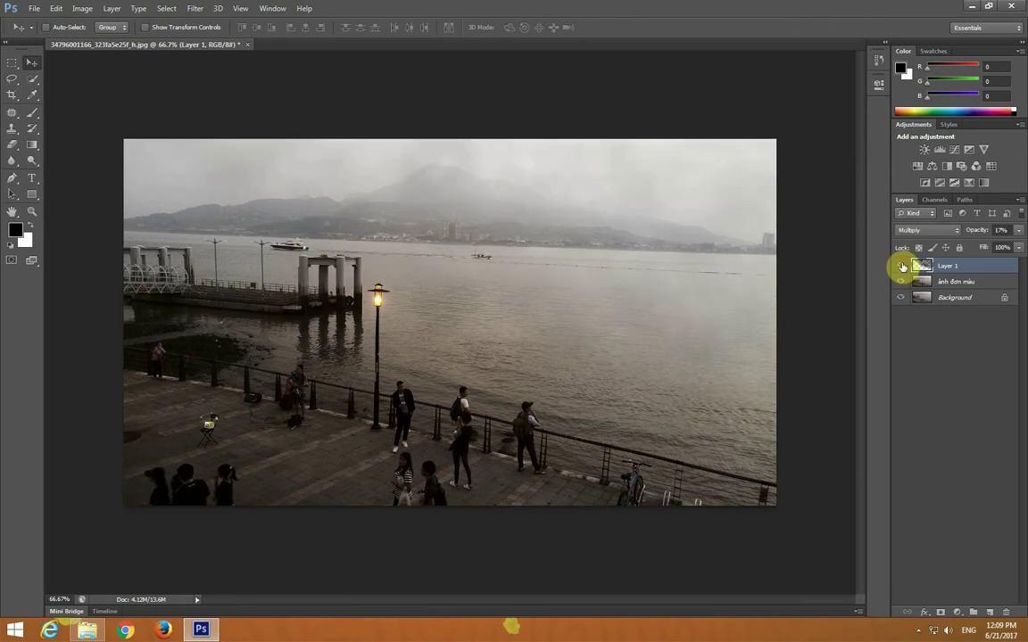